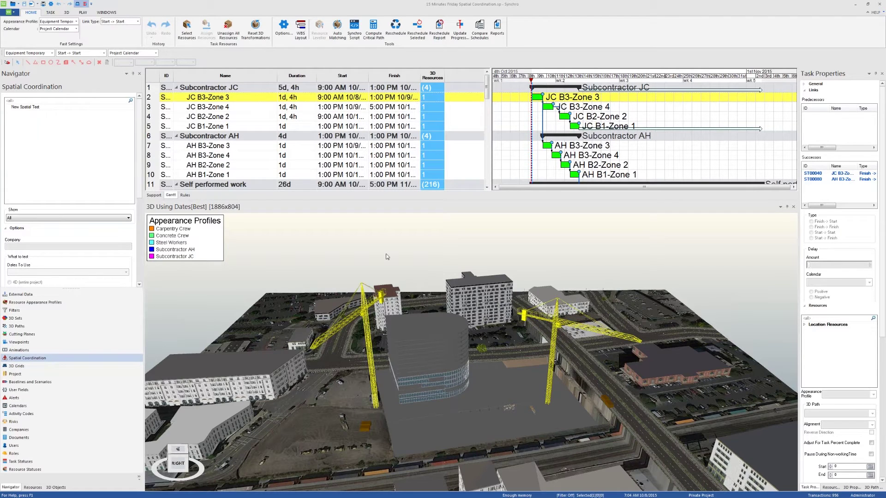
Show the Play tab's animation playback tools for the 4D schedule
click(83, 13)
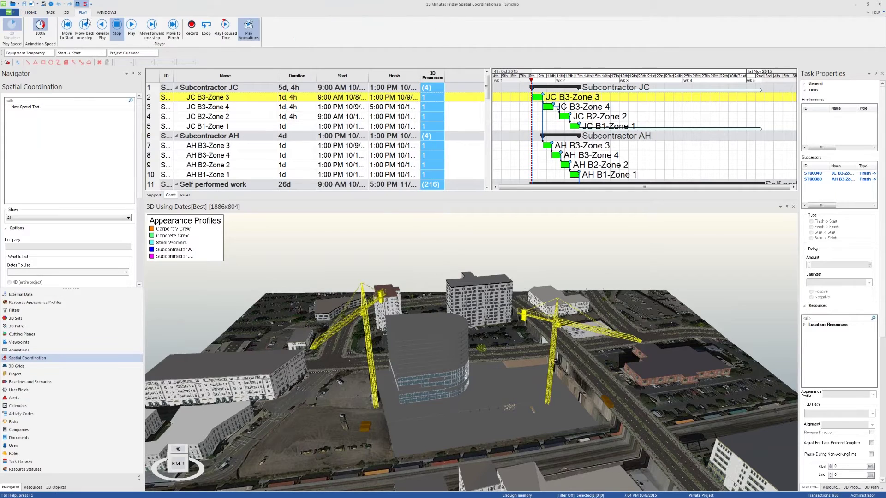
Play the 4D construction animation, then jump the schedule date to 9 October
click(131, 33)
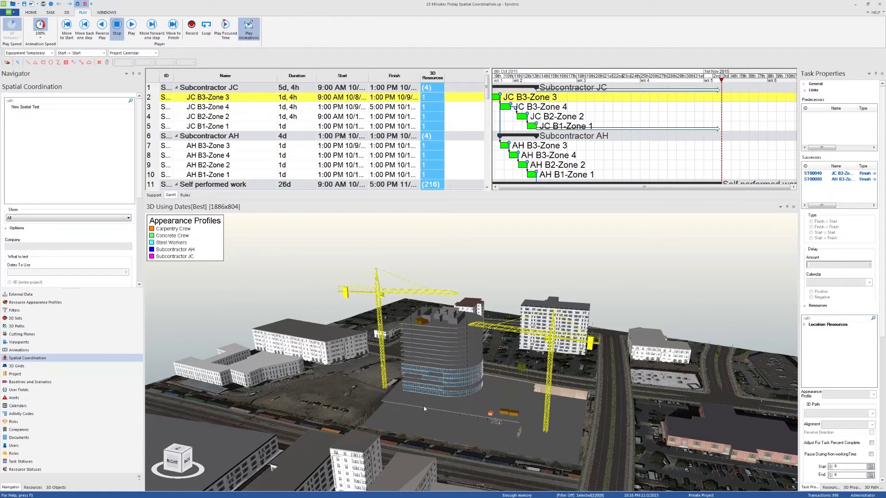
click(499, 78)
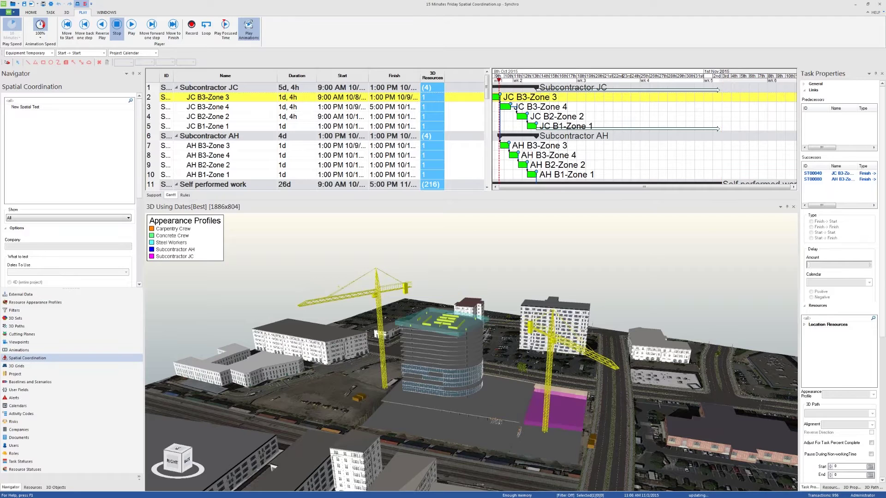
Advance the schedule date from 10 October to about 12 October, zooming to inspect the zone slabs
drag(501, 83, 559, 93)
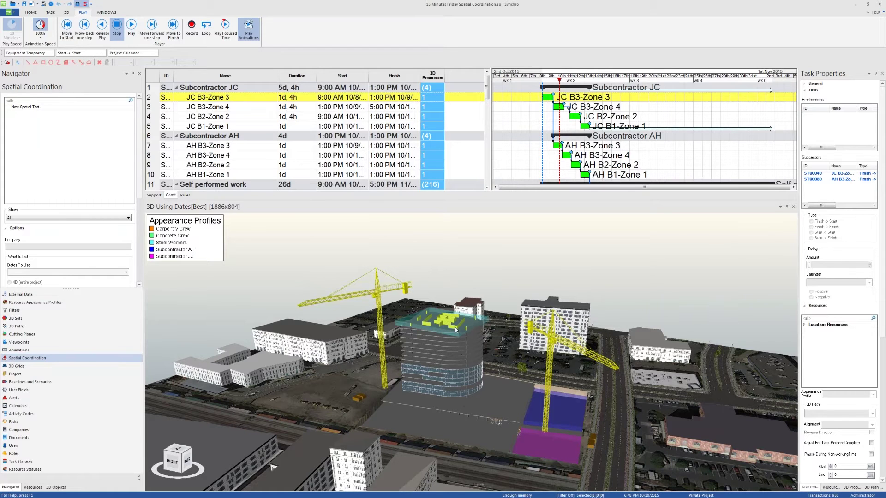
scroll(457, 336, up, 2)
scroll(439, 311, up, 2)
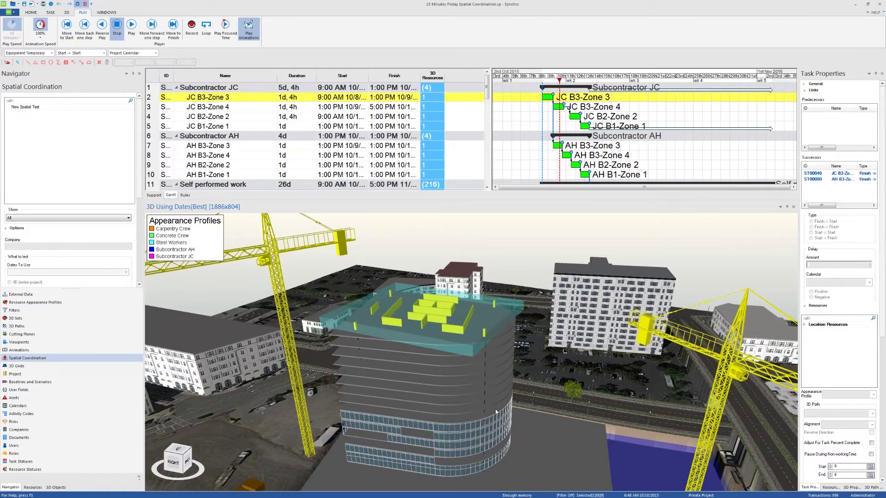
scroll(495, 409, down, 3)
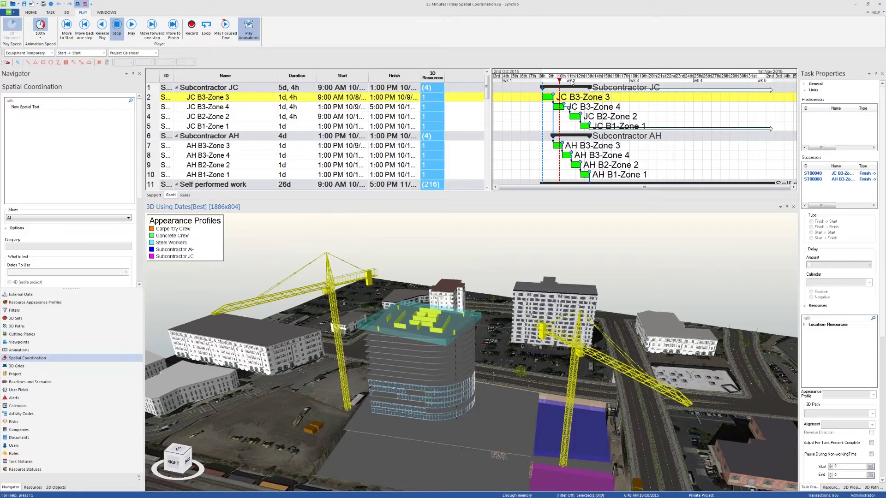
click(574, 82)
click(583, 83)
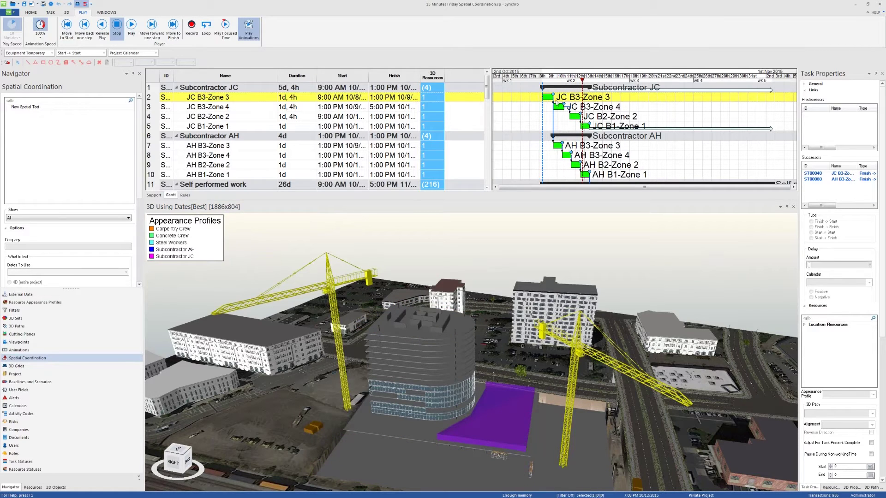
Set the schedule date back to 8 October and orbit the site model slightly
click(542, 82)
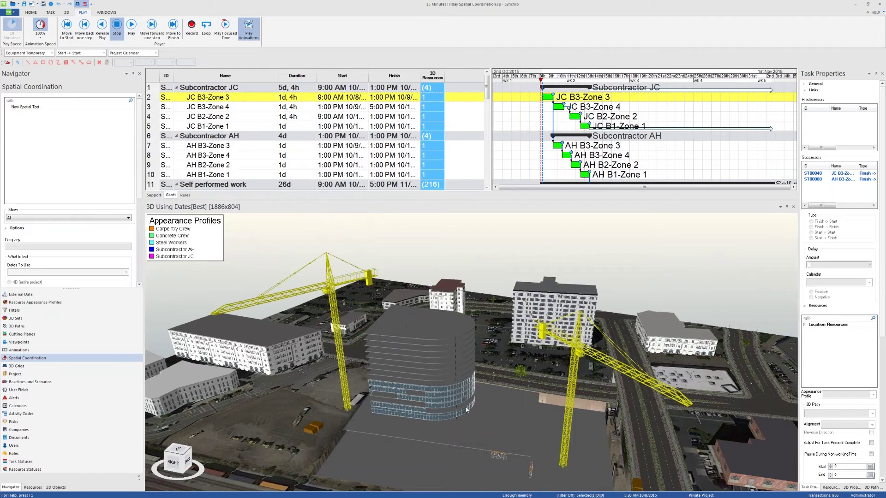
scroll(466, 409, down, 5)
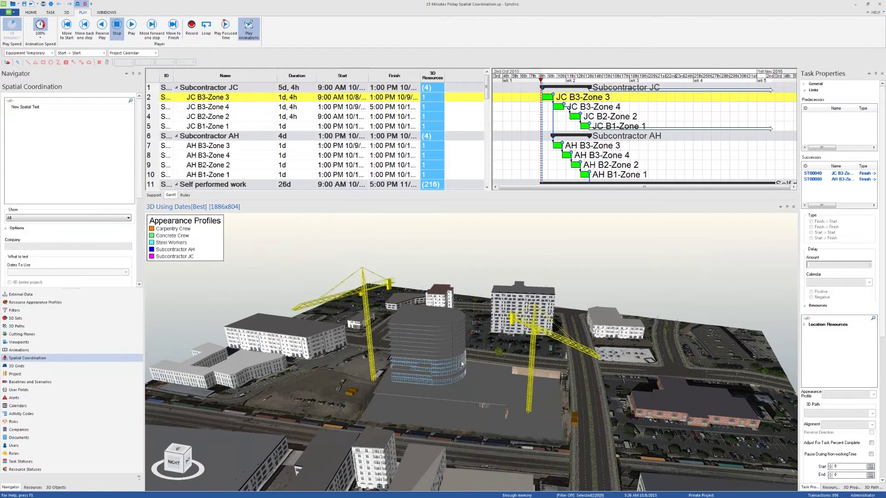
middle_drag(470, 386, 442, 390)
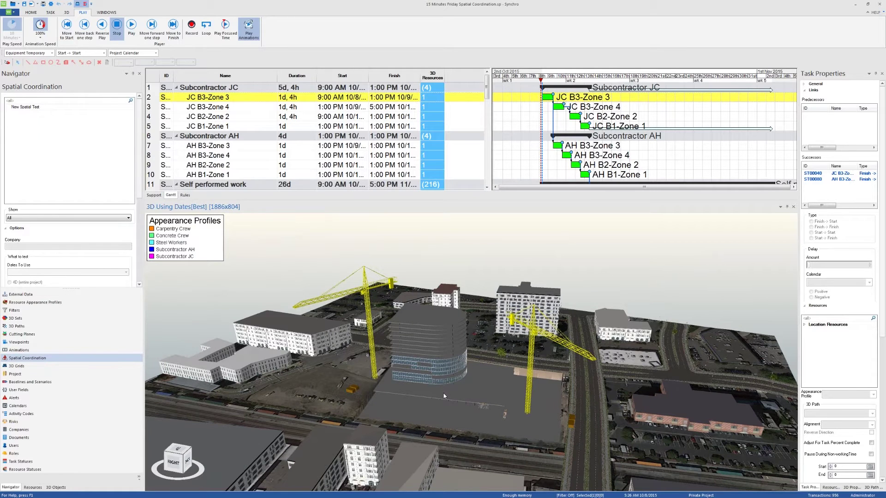
middle_drag(452, 386, 447, 396)
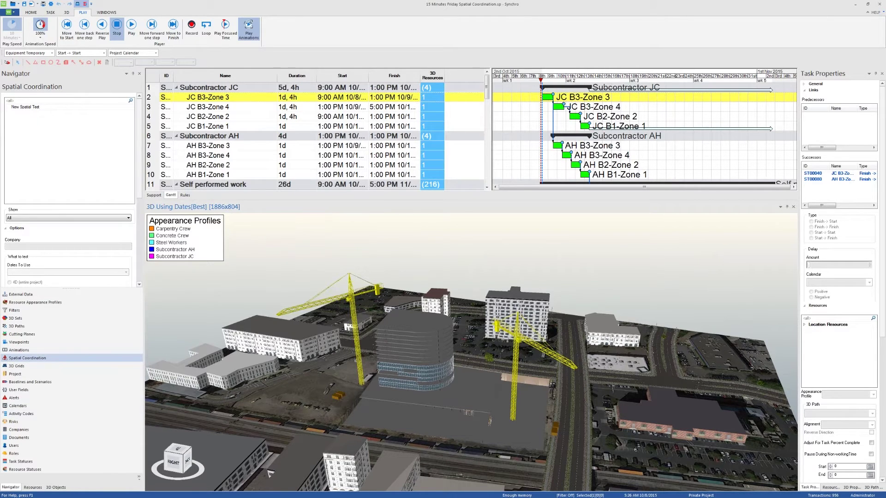
Set New Spatial Test to Selected 3D Objects: B1-Zone 1 through New Workspace for Load
right_click(58, 134)
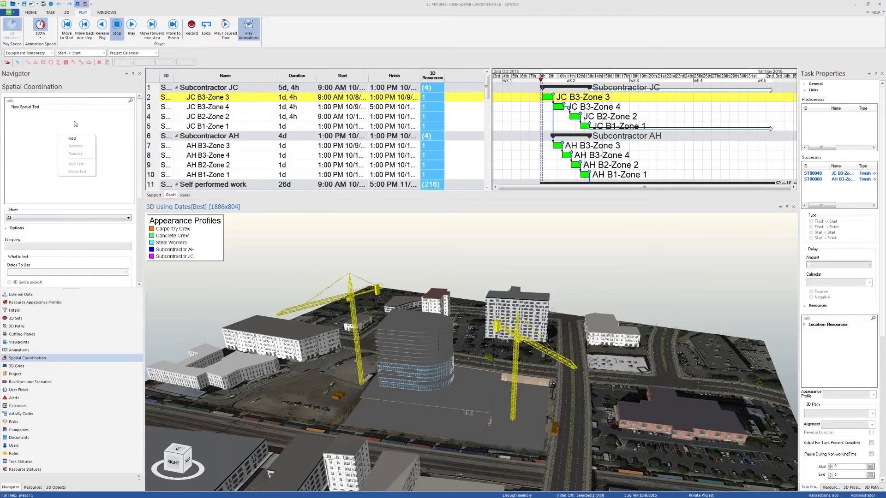
click(65, 108)
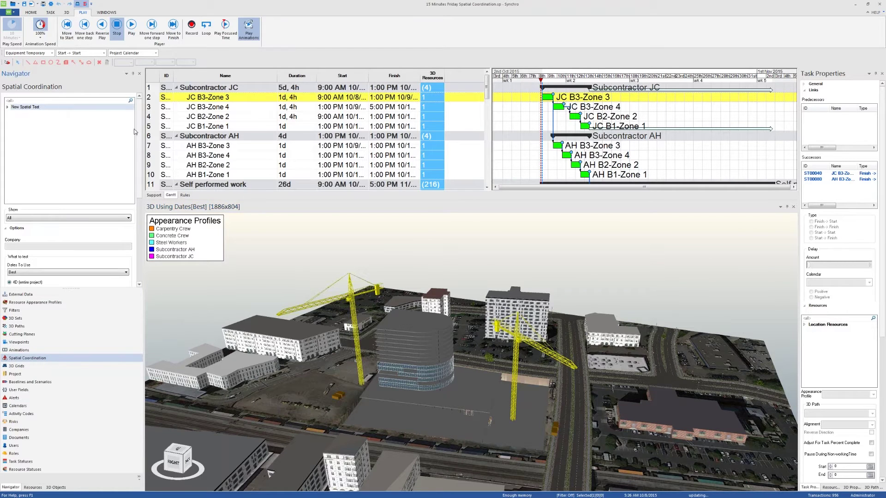
scroll(137, 139, down, 2)
scroll(130, 170, down, 2)
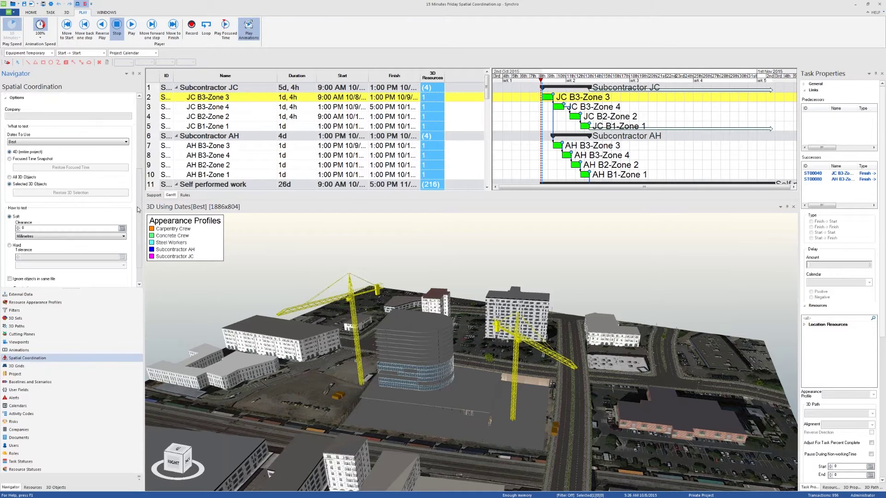
click(54, 487)
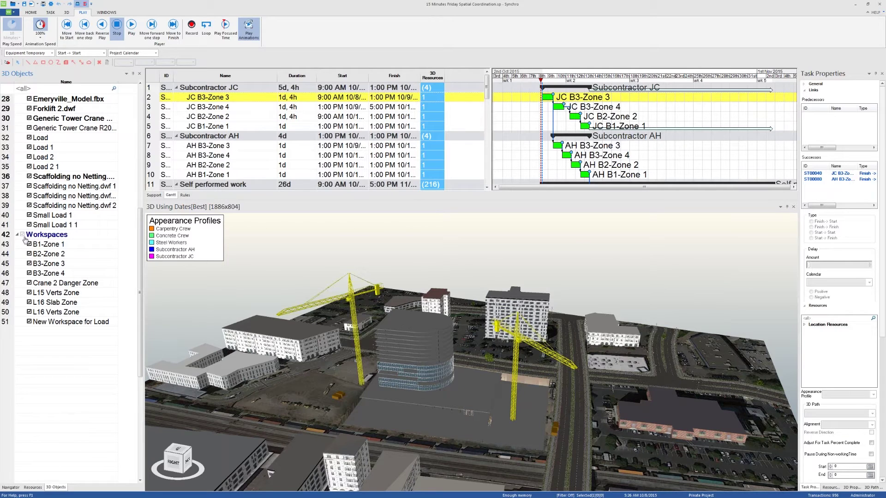
click(49, 245)
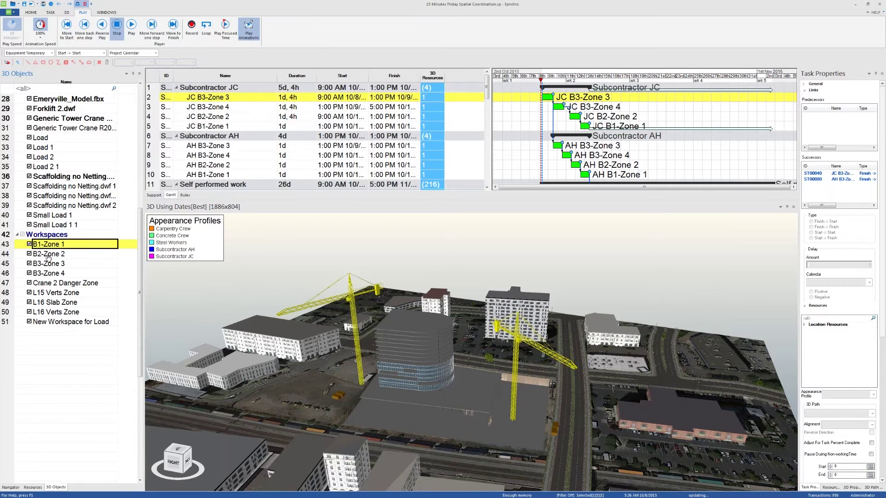
shift+click(48, 321)
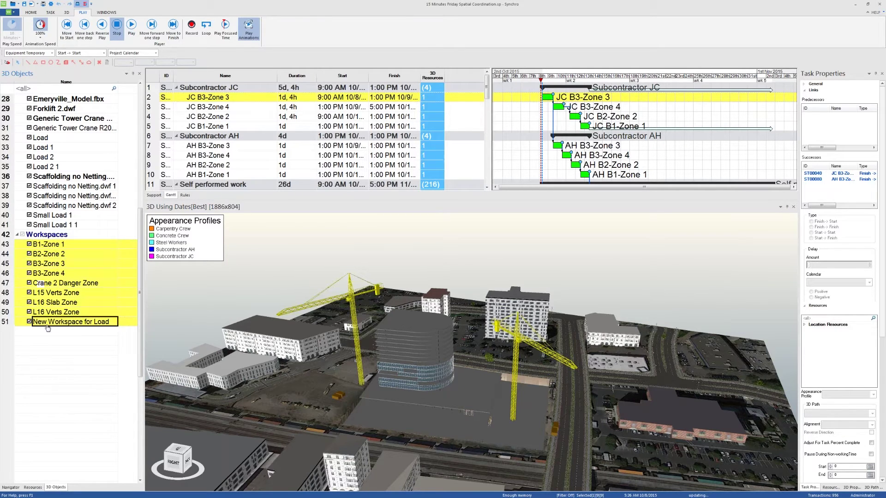
click(11, 487)
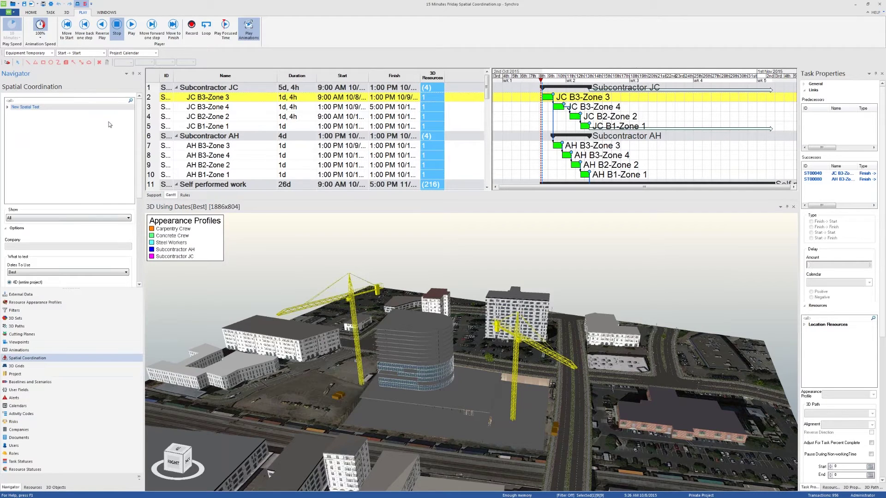
right_click(39, 106)
Run the New Spatial Test and step through its four clashes, ending on the B3-Zone 4 clash
click(53, 139)
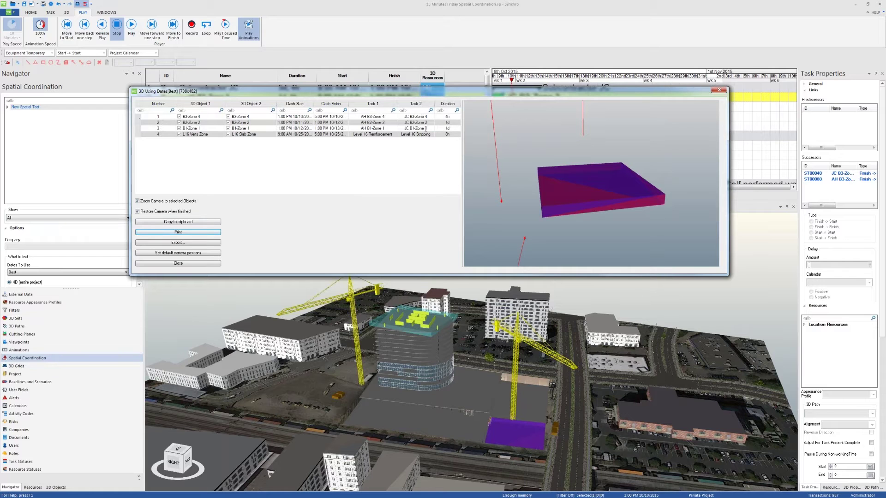
click(140, 122)
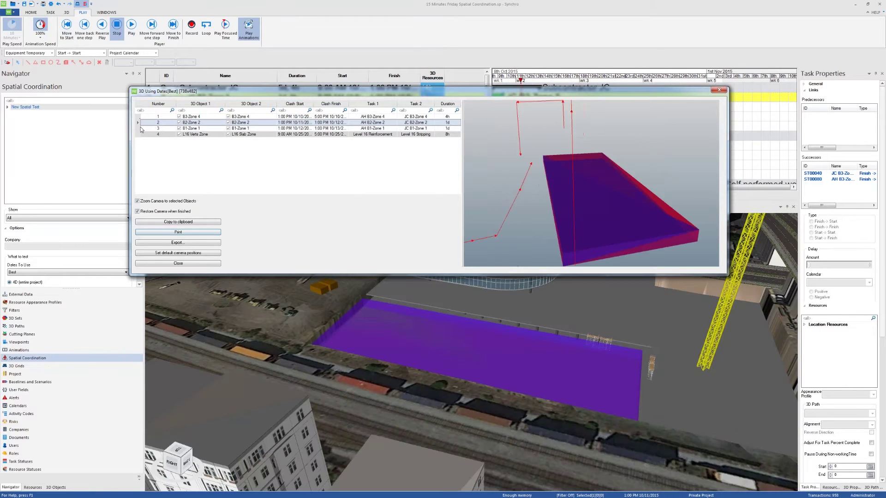
click(140, 129)
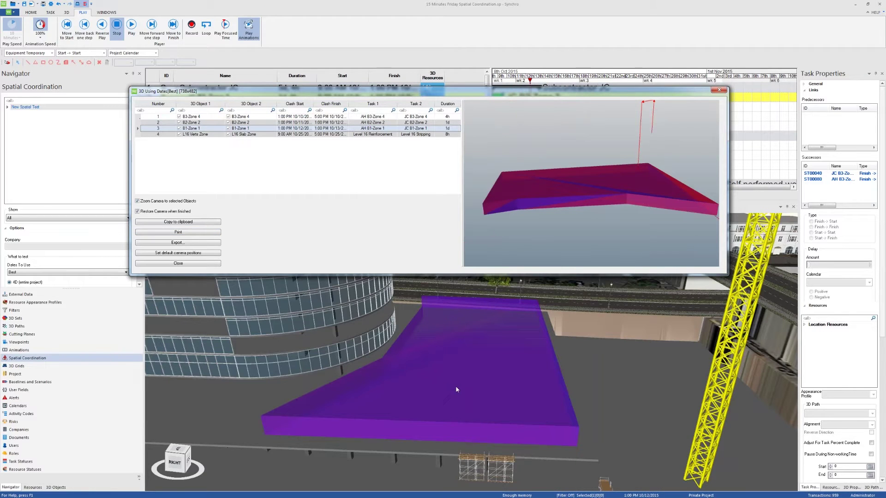
drag(586, 190, 555, 187)
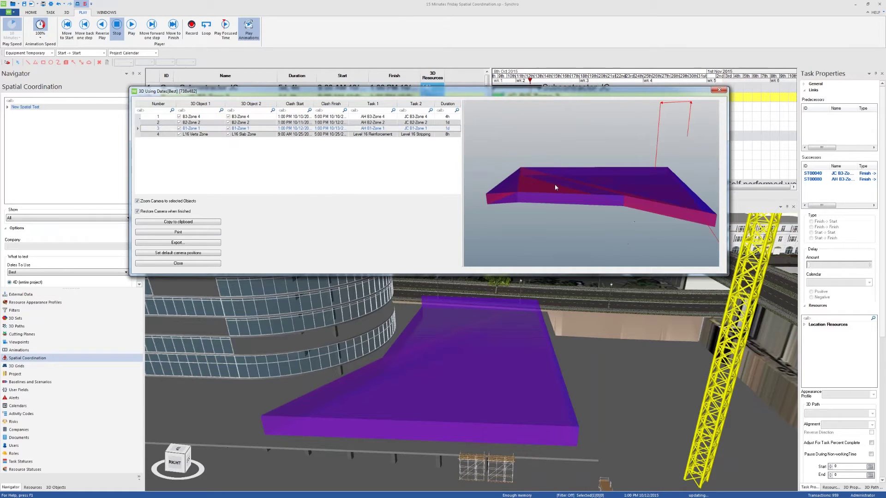
click(138, 134)
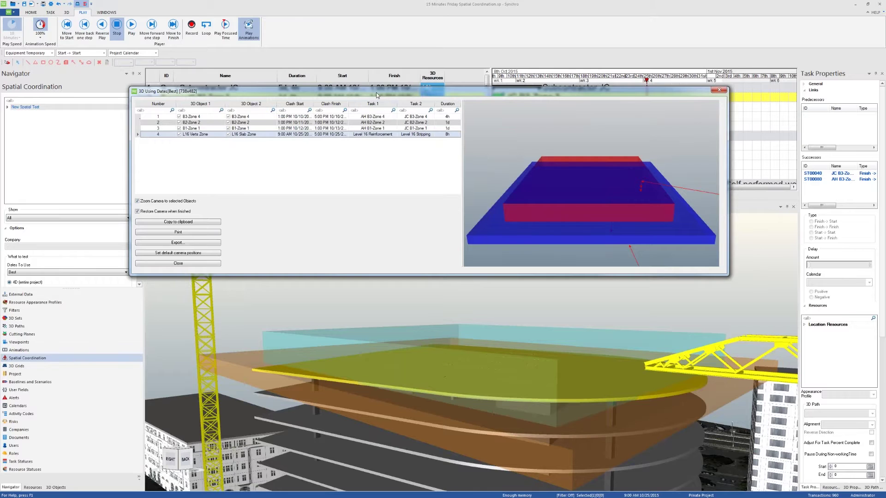
drag(376, 92, 385, 9)
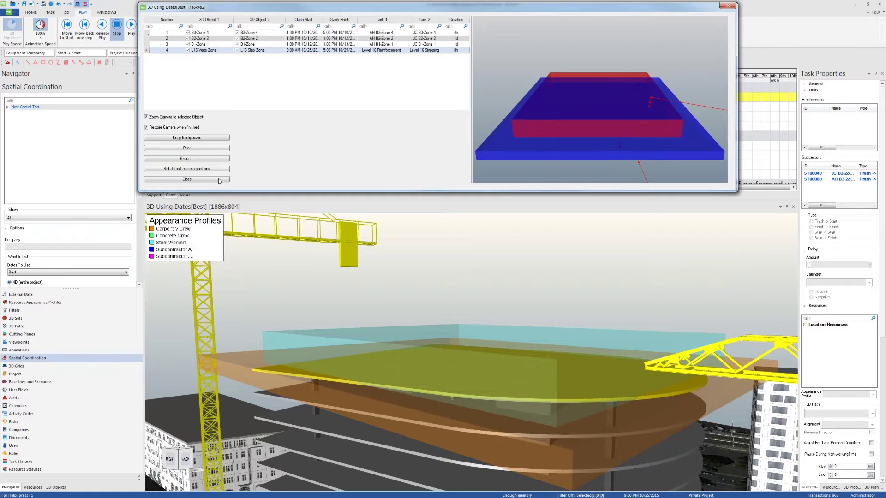
click(148, 32)
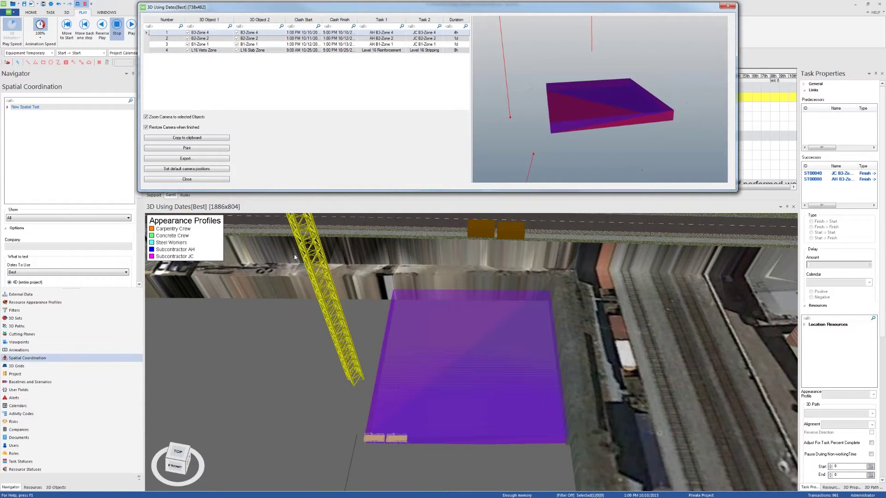
click(729, 5)
Give AH B3-Zone 3's predecessor link a 1d delay and reschedule the project
click(251, 148)
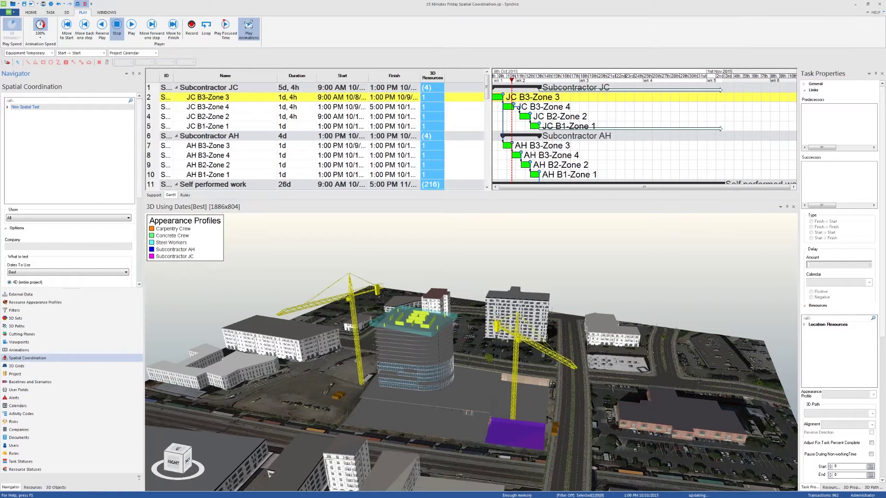
scroll(350, 124, down, 4)
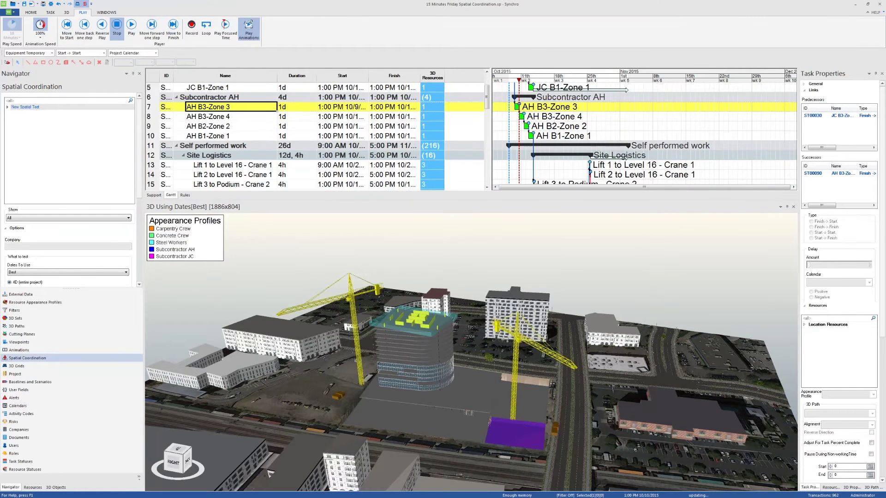
scroll(349, 123, down, 2)
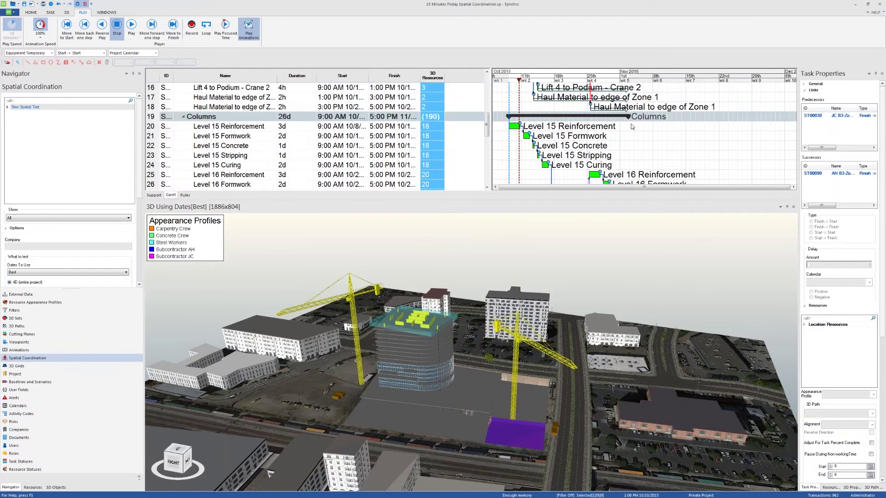
scroll(224, 121, up, 2)
scroll(224, 121, up, 3)
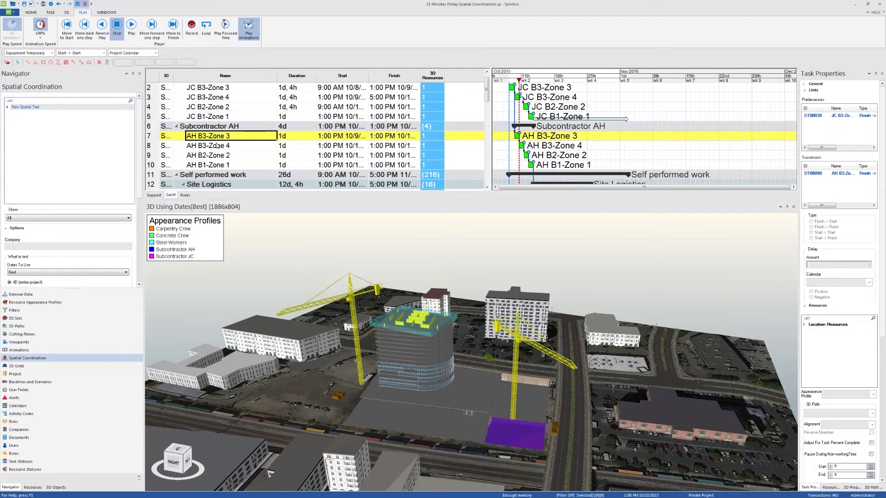
scroll(215, 137, up, 1)
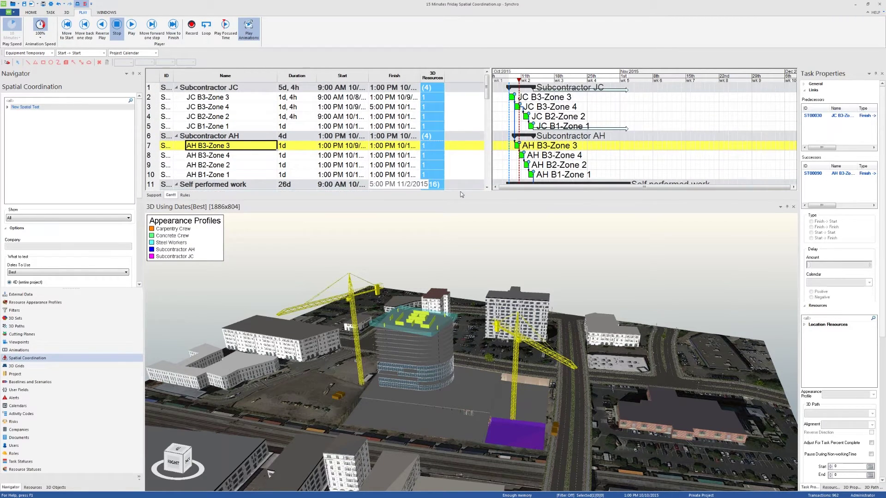
click(809, 116)
click(870, 263)
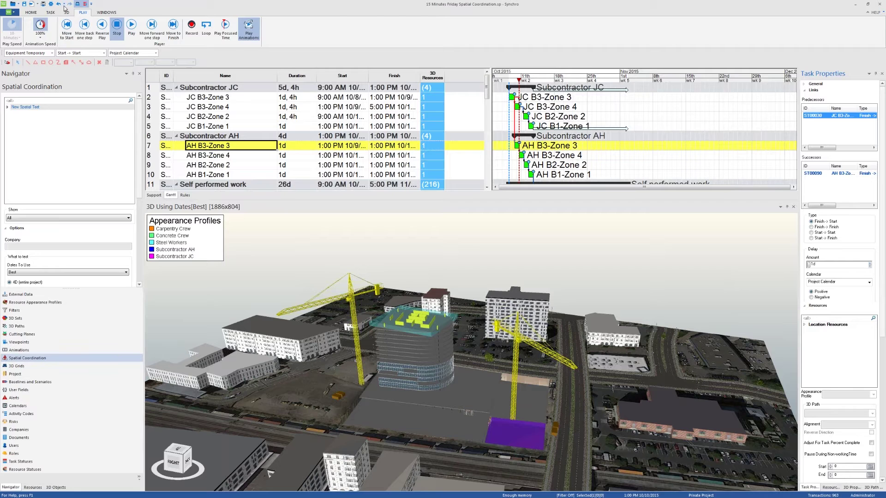
click(35, 13)
click(394, 30)
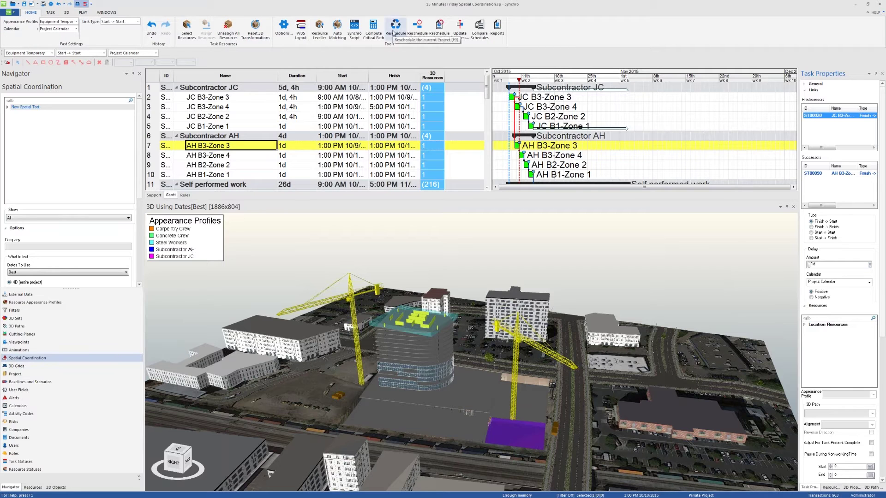
Replay the rescheduled simulation from the start and set the time to 10:15 AM on 10/25/2015
click(83, 13)
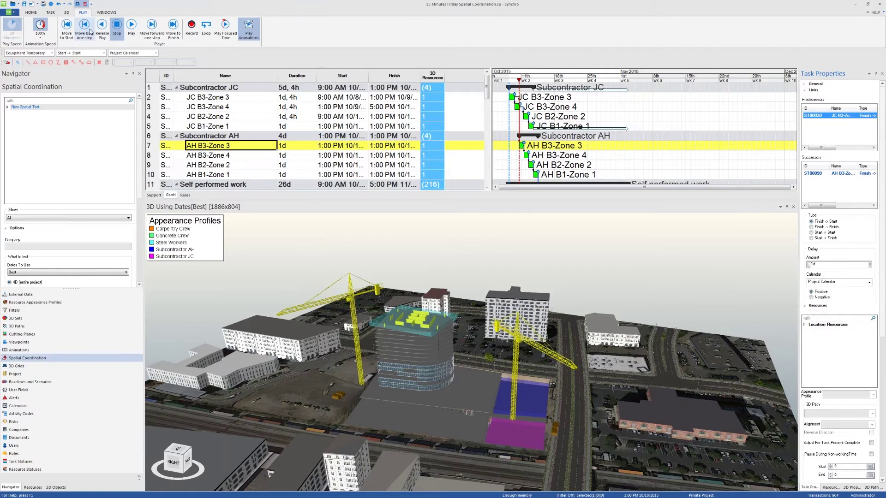
click(67, 25)
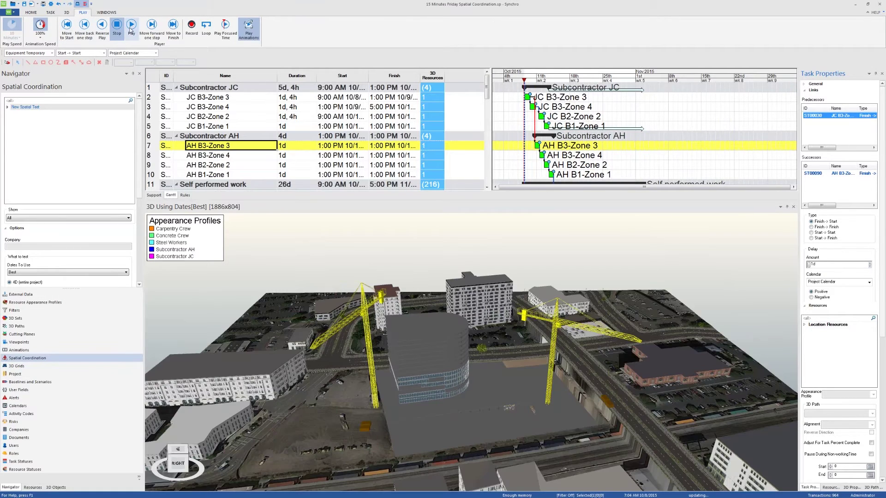
click(131, 26)
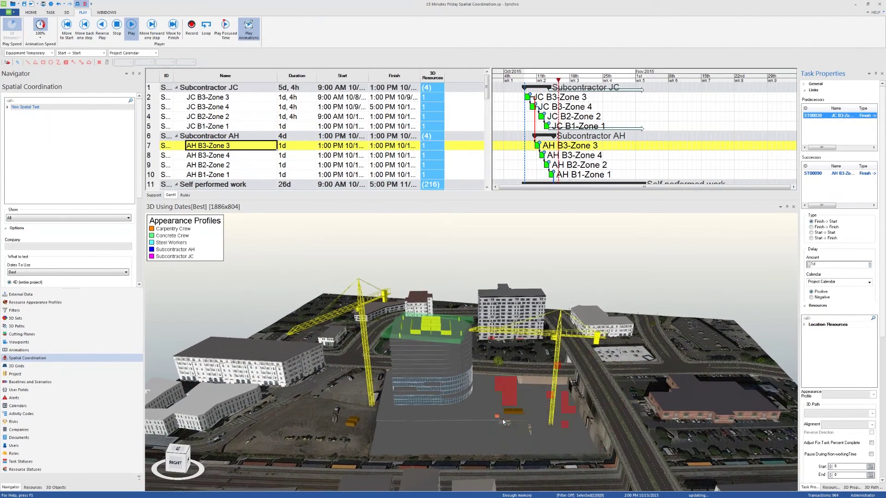
click(116, 26)
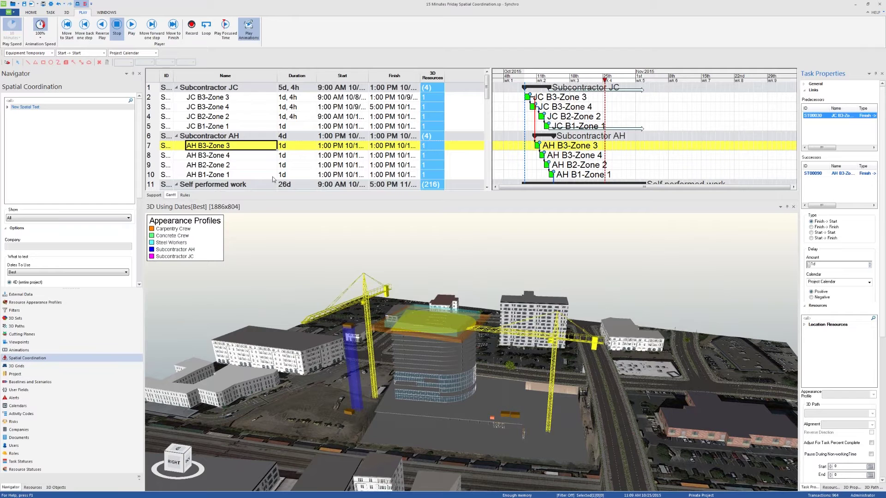
click(132, 26)
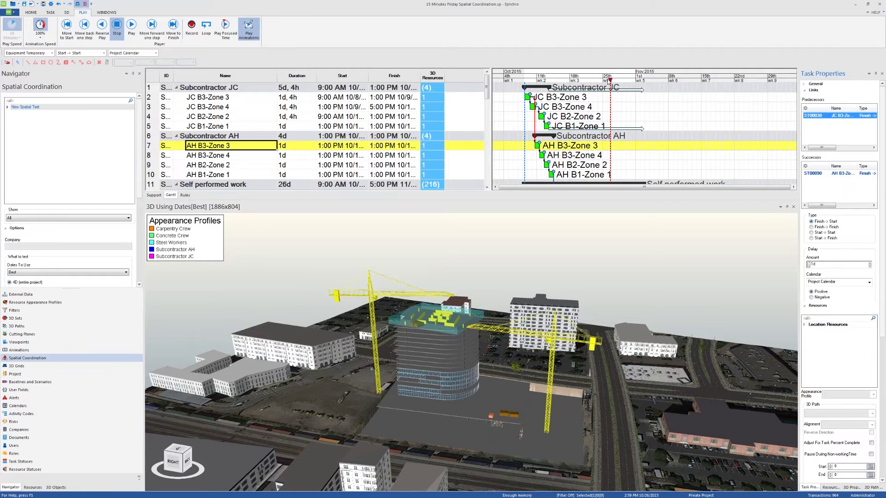
click(610, 82)
drag(610, 81, 606, 84)
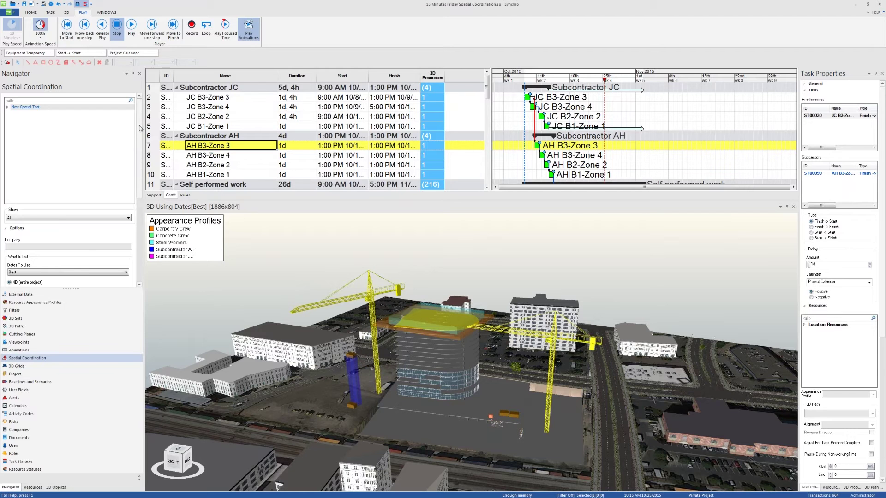
drag(138, 126, 140, 226)
Set the spatial test's Penetration value to 100 millimetres
click(26, 268)
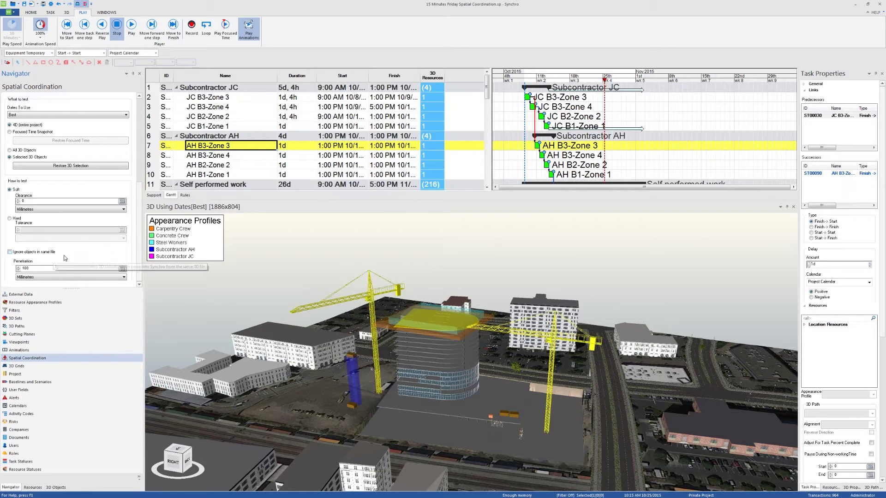
click(33, 488)
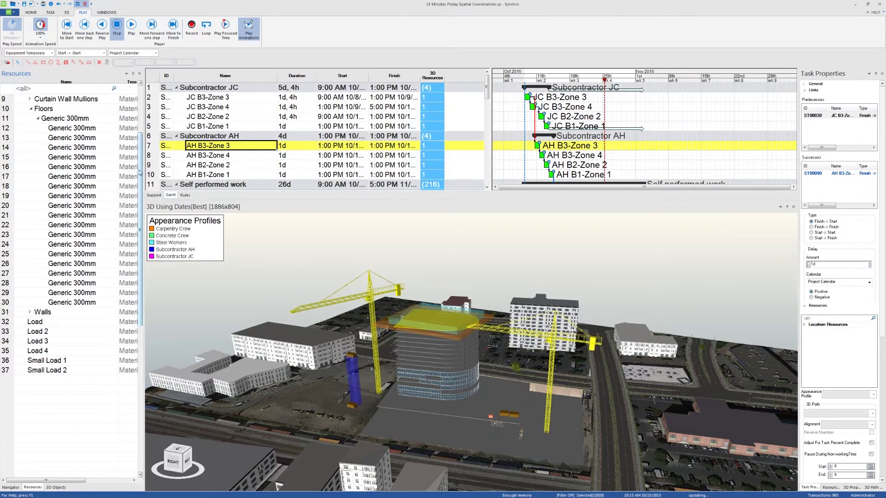
Select Location Resources B1-Zone 1 through New Workspace for Load, plus the Forklift, as test objects
drag(142, 195, 143, 96)
click(20, 148)
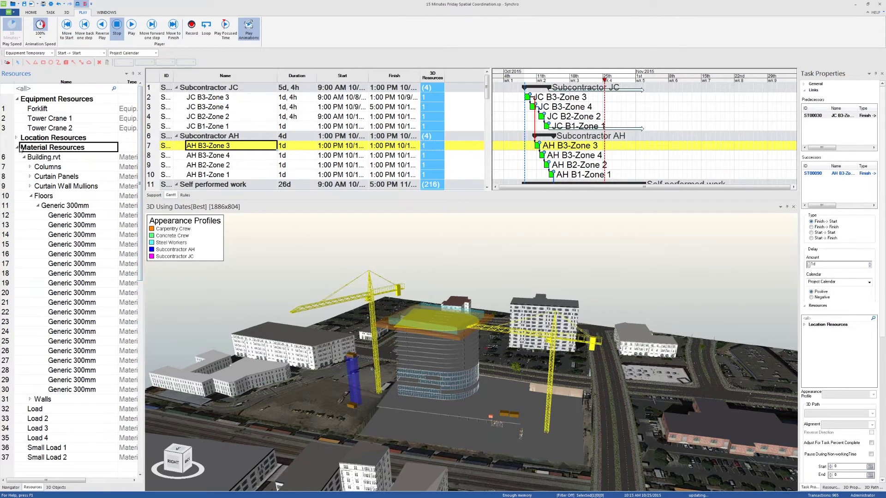
click(17, 138)
click(47, 226)
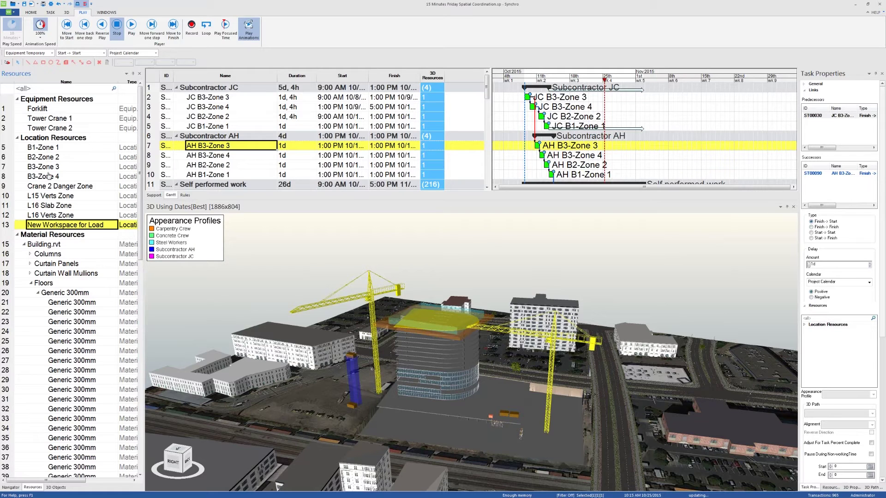
shift+click(47, 148)
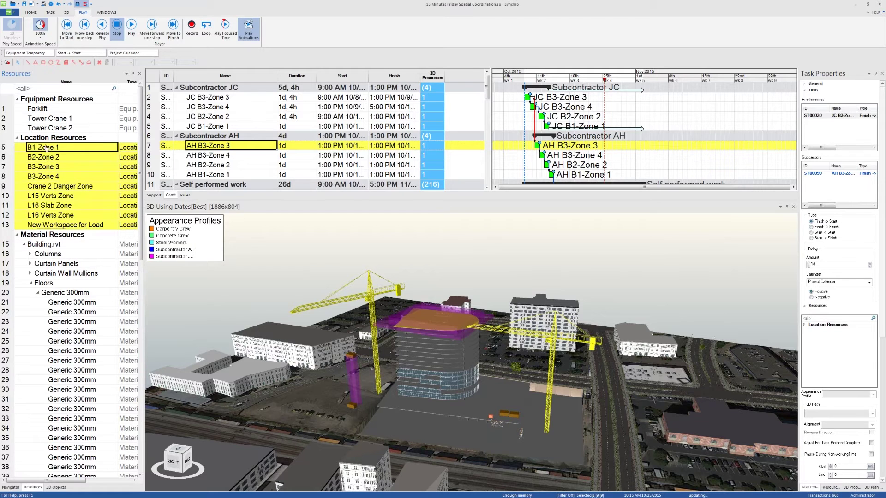
ctrl+click(48, 110)
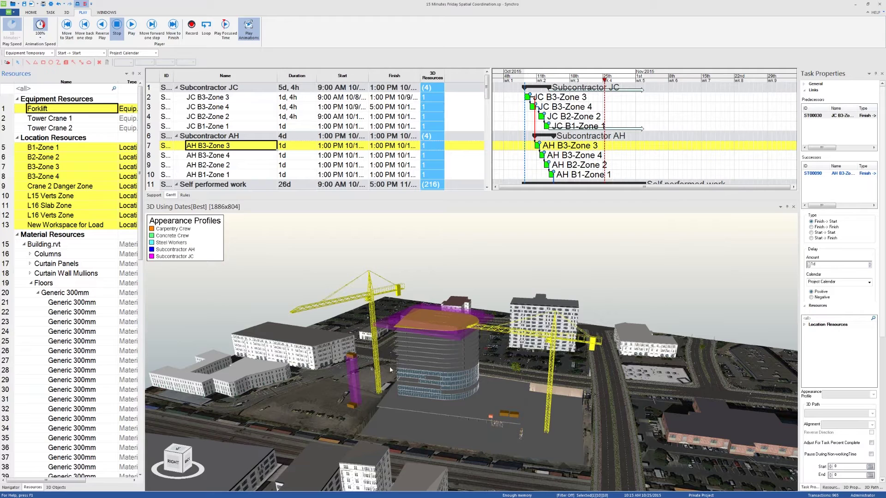
click(11, 488)
scroll(143, 249, up, 5)
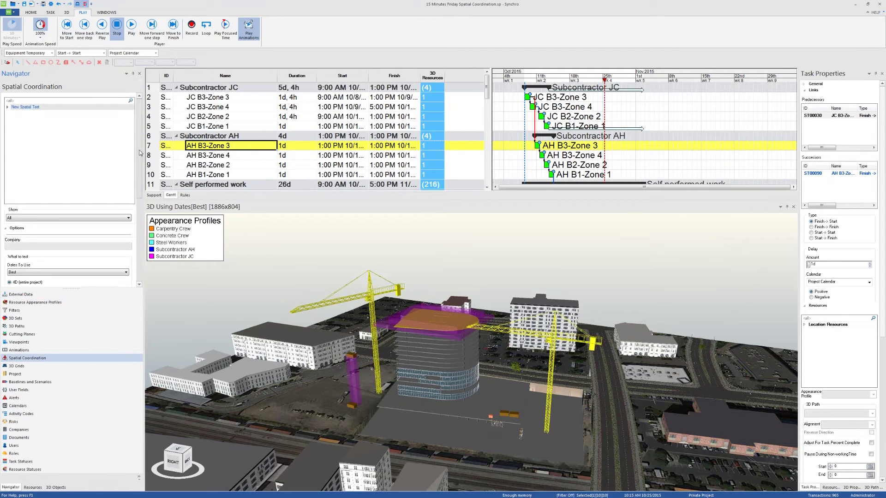
right_click(46, 109)
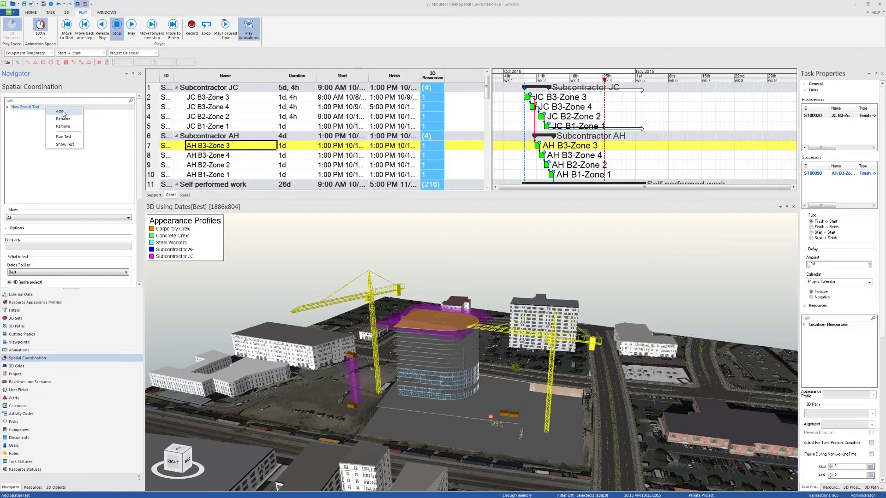
Rerun the spatial clash test and review its first three clashes
click(65, 137)
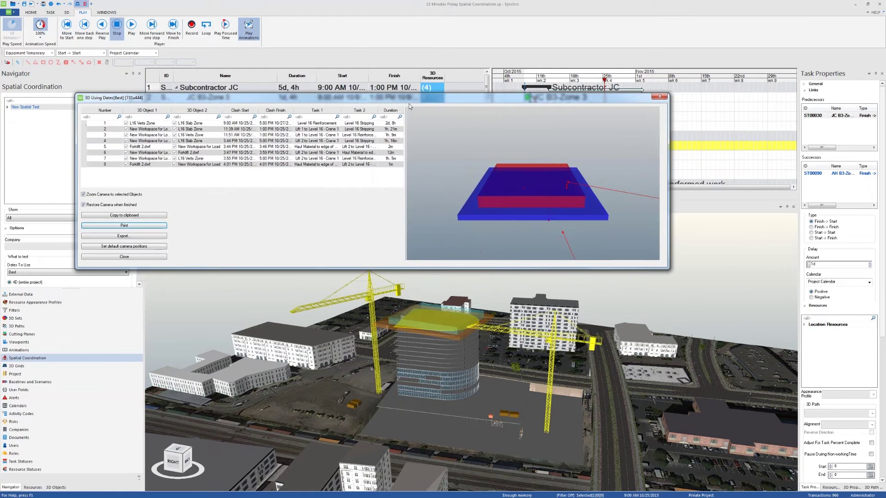
click(85, 124)
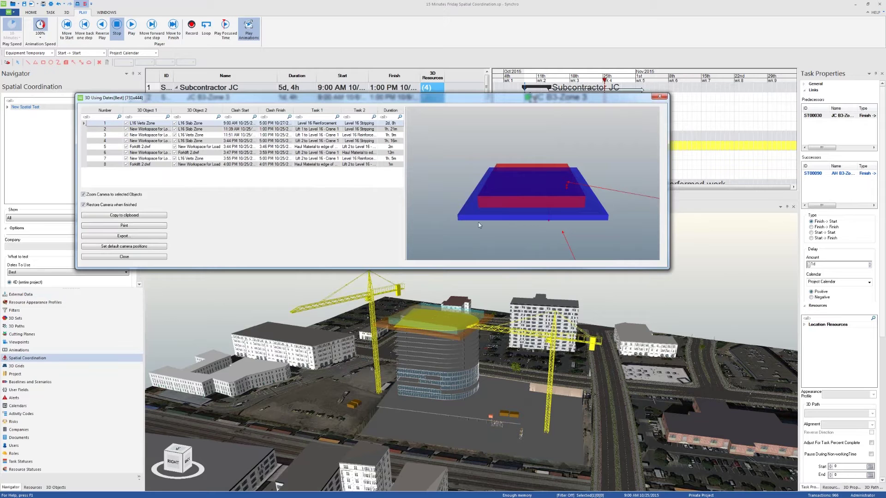
click(85, 129)
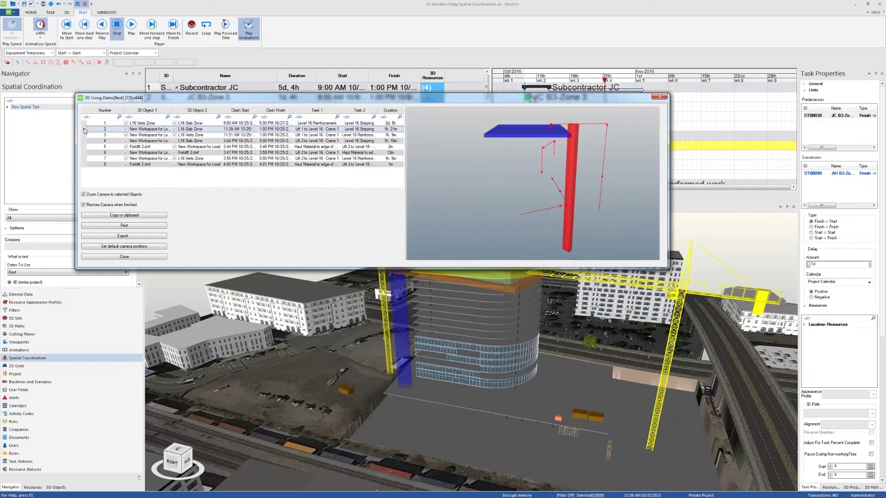
drag(361, 263, 379, 185)
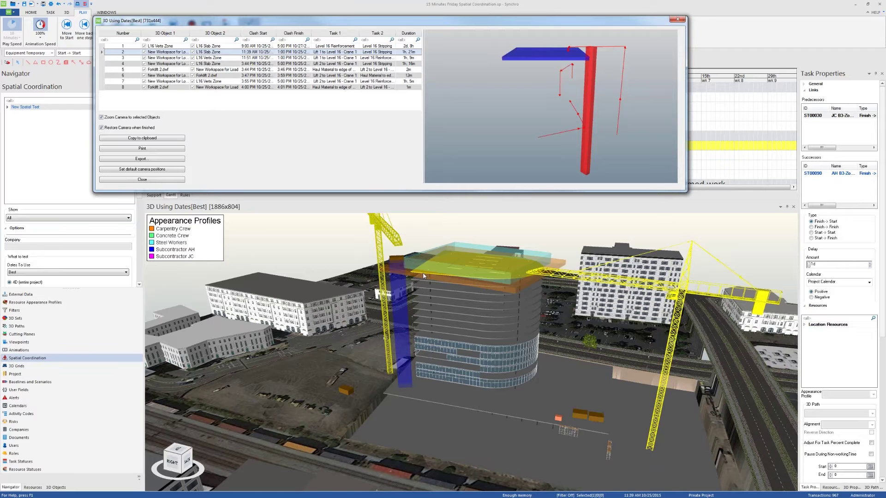
click(103, 57)
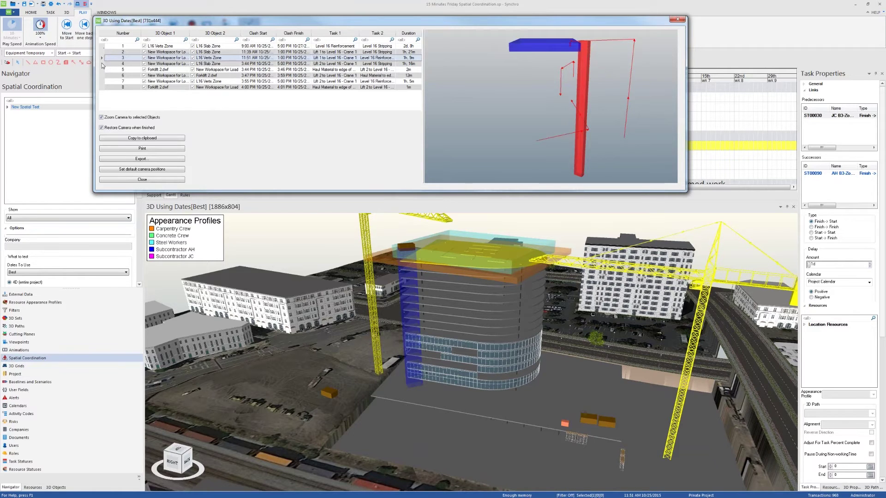
Inspect the Forklift clashes with the load workspace up close, then close the results
click(102, 64)
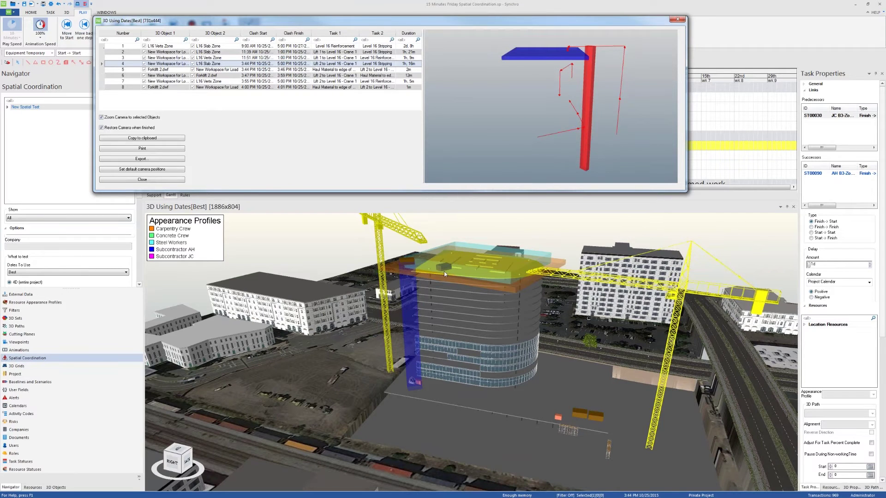
click(101, 69)
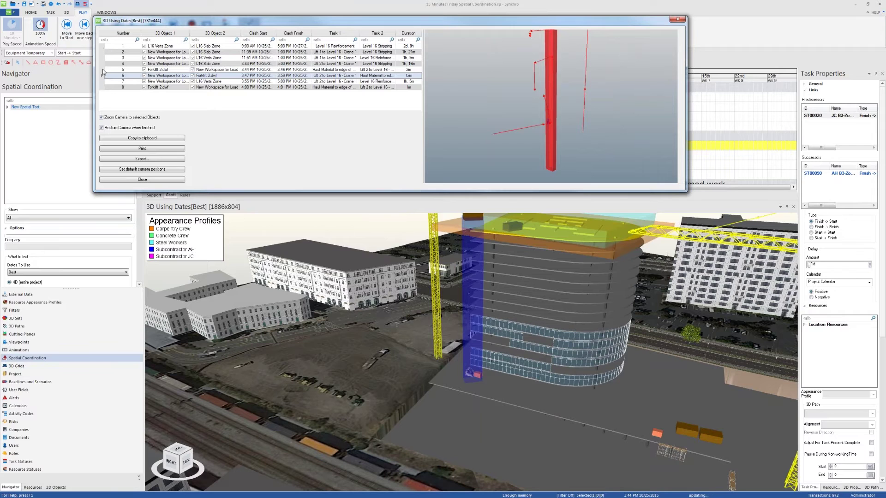
scroll(577, 112, up, 5)
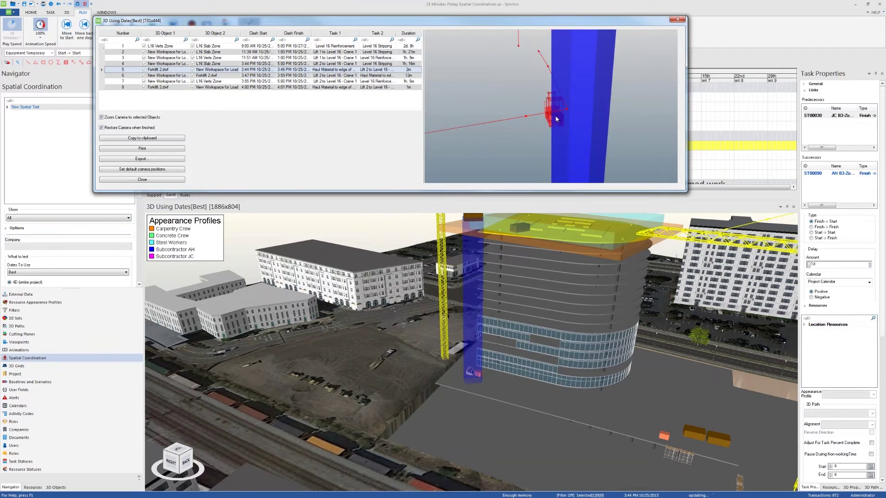
middle_drag(578, 112, 556, 115)
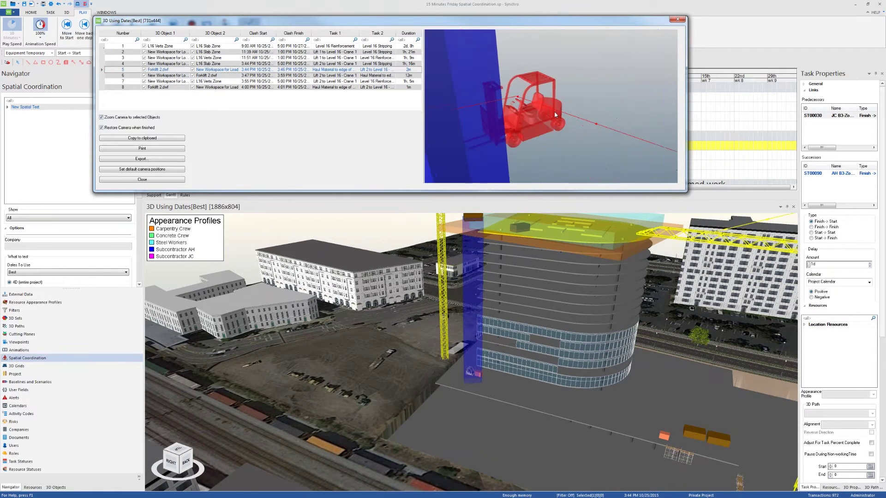
middle_drag(488, 111, 546, 162)
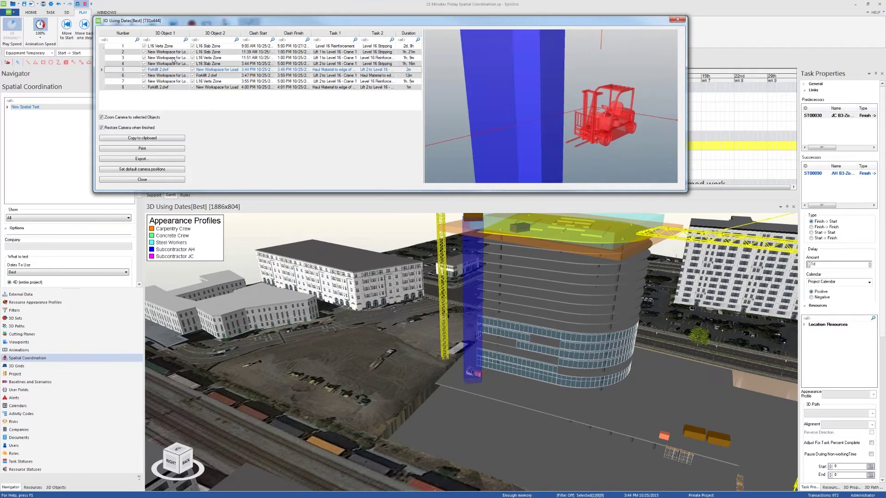
key(Down)
key(Down)
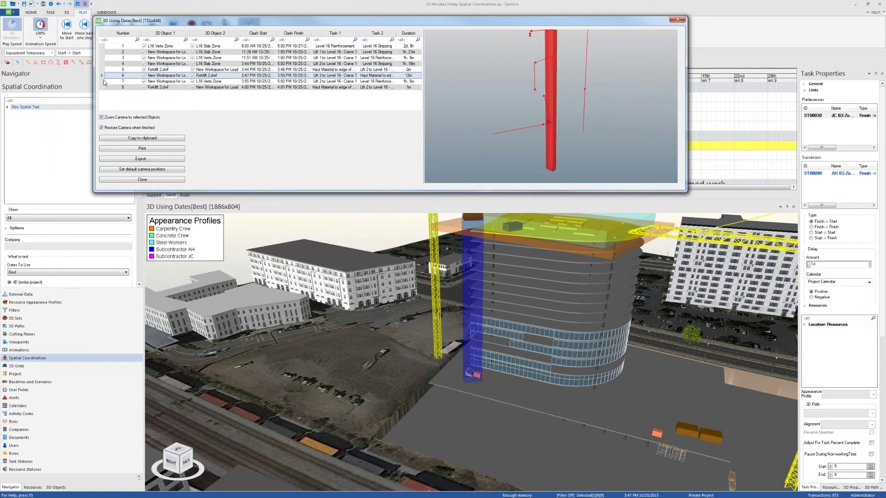
click(106, 87)
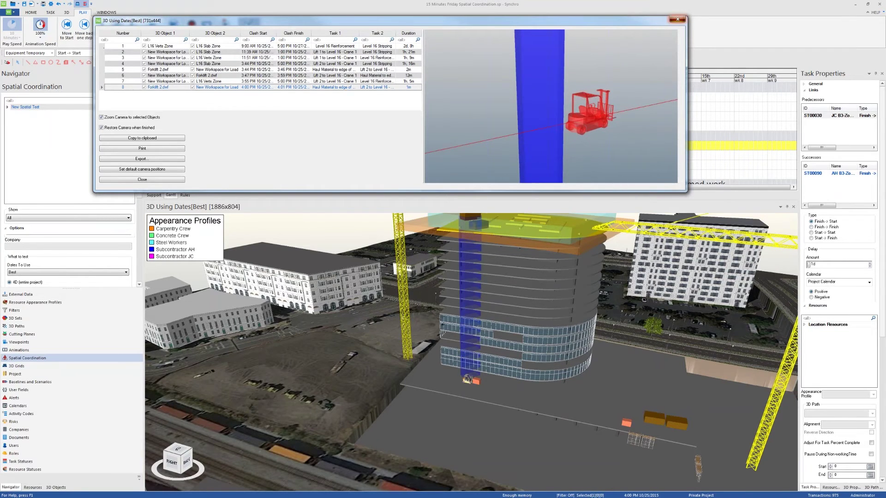
click(678, 19)
Zoom onto the forklift, move the time earlier that afternoon, and select the Haul Material to edge of Zone 1 task
scroll(411, 409, up, 5)
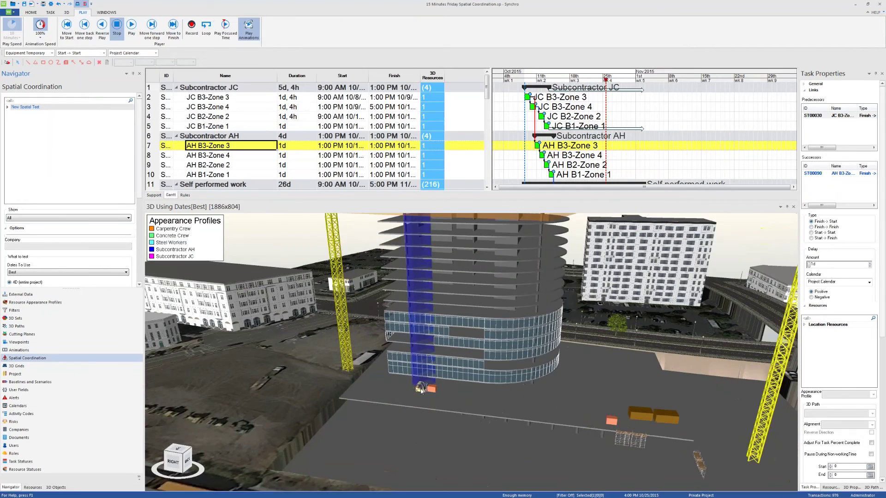
scroll(578, 143, down, 1)
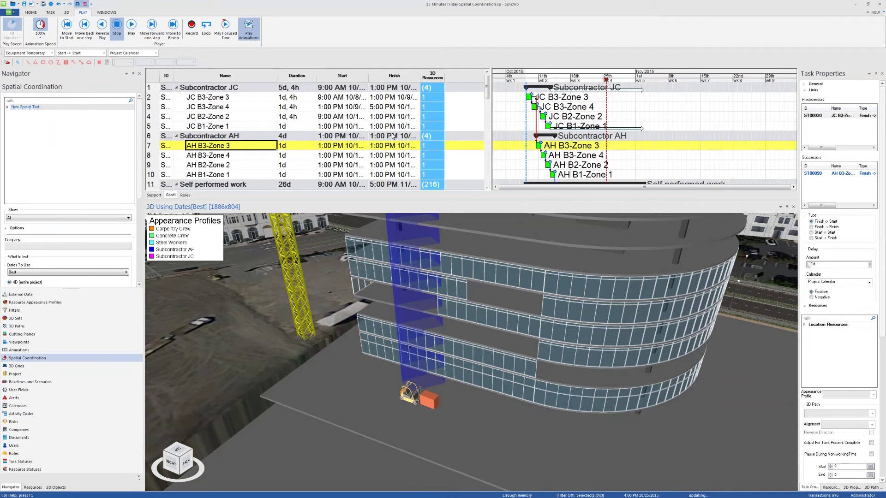
scroll(577, 143, down, 4)
scroll(625, 128, up, 2)
scroll(626, 128, up, 4)
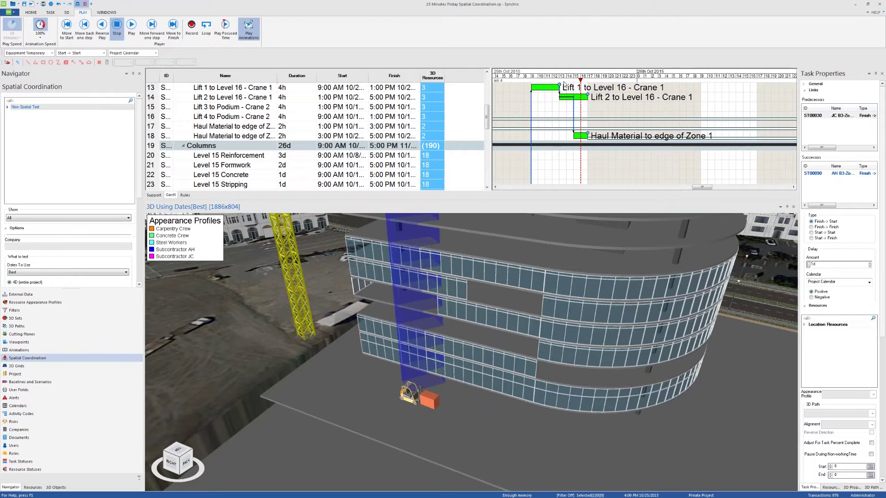
drag(557, 77, 580, 80)
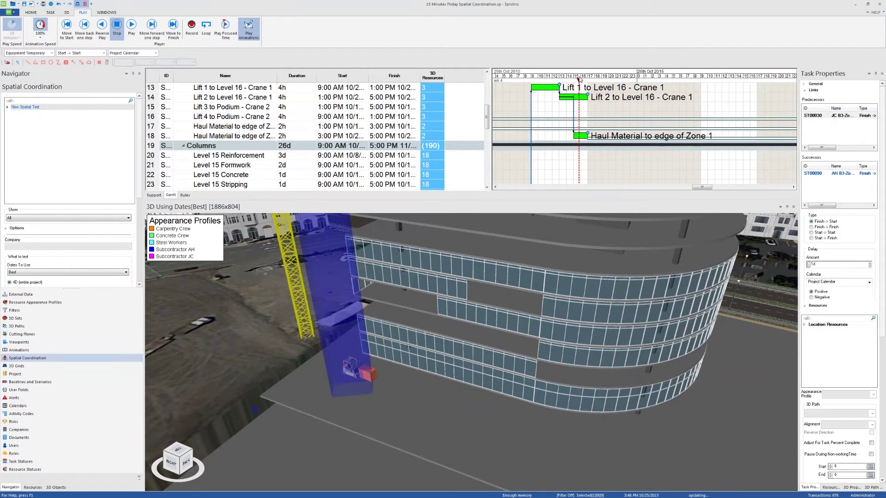
click(546, 135)
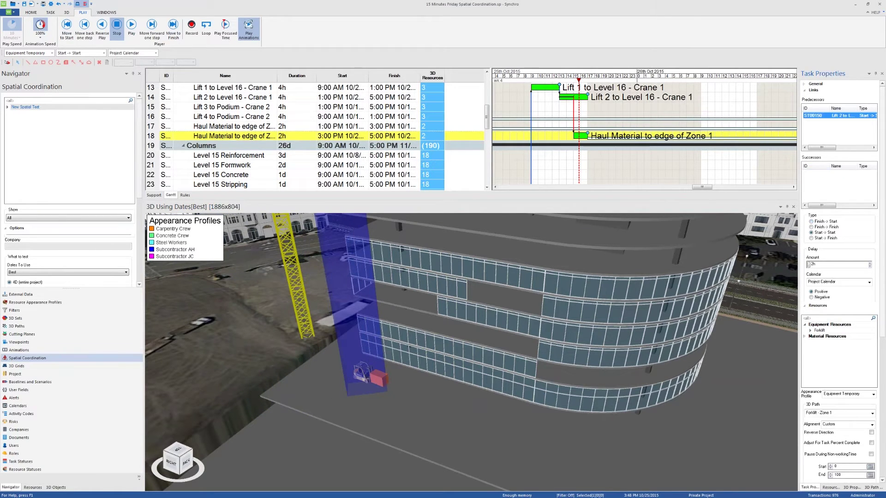
Raise task 18's delay to 4h, reschedule the project, and advance the time into the next morning
click(870, 263)
click(870, 263)
click(31, 12)
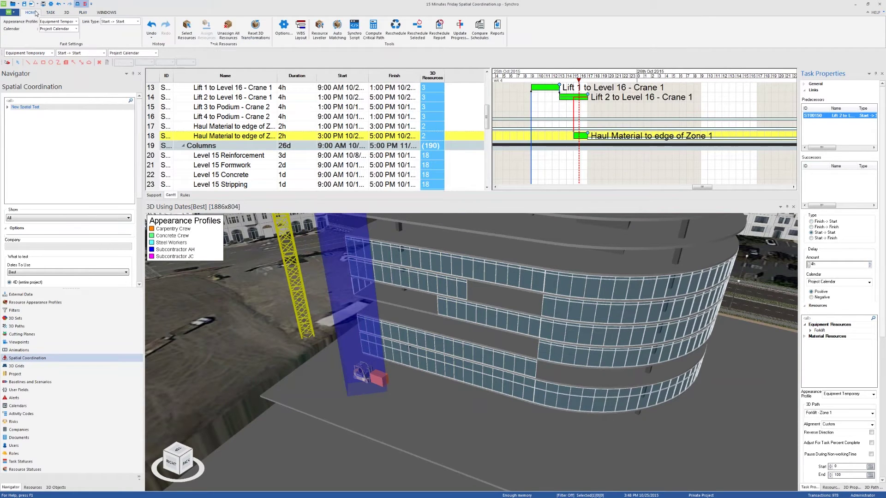
click(394, 30)
click(562, 77)
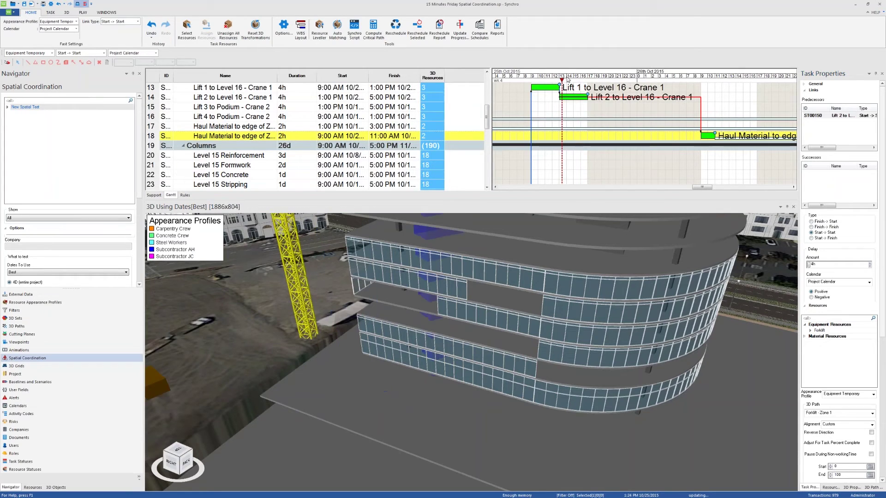
drag(567, 79, 647, 79)
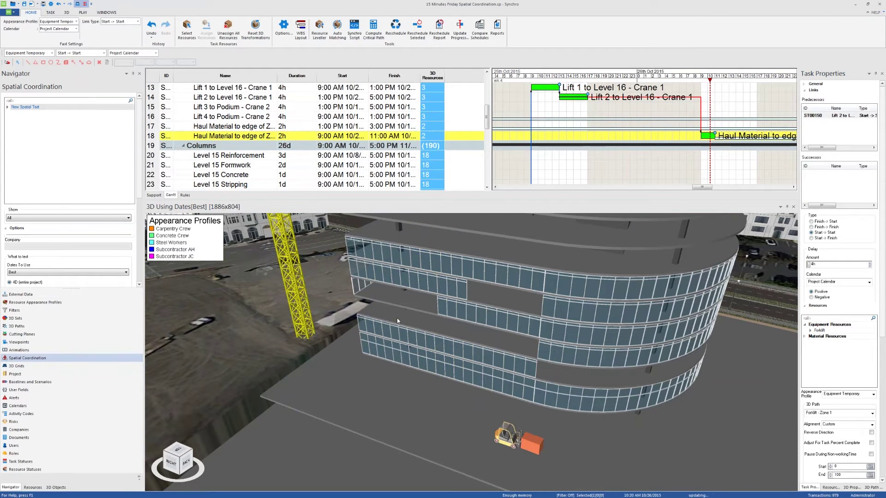
scroll(399, 316, down, 2)
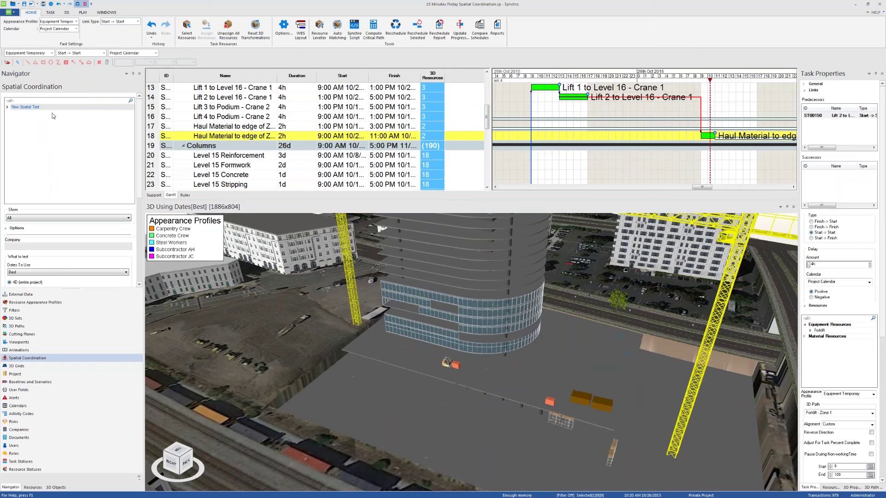
Zoom out to the whole site and restore the 3D selection from the previous test run
scroll(141, 171, down, 4)
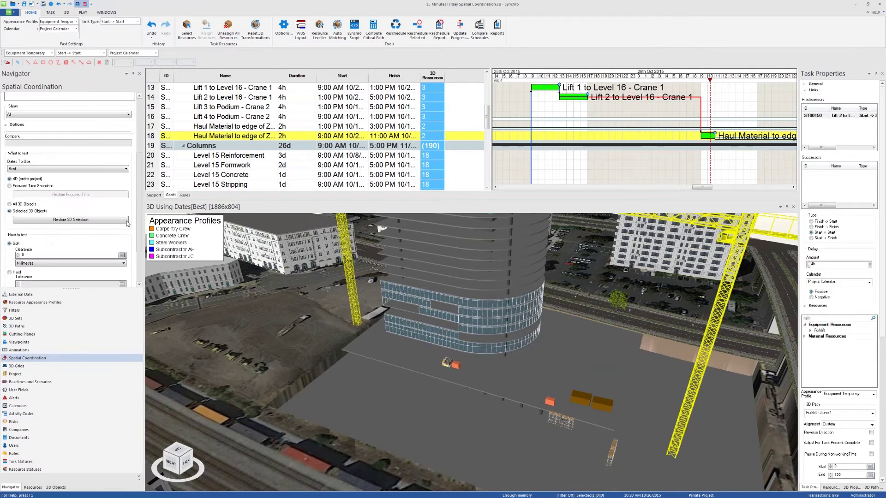
scroll(128, 223, down, 1)
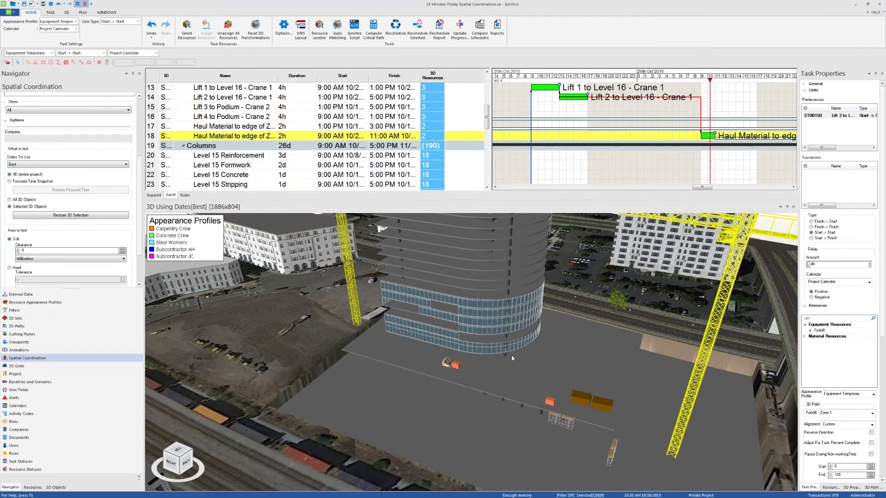
scroll(512, 355, down, 3)
drag(512, 350, 497, 391)
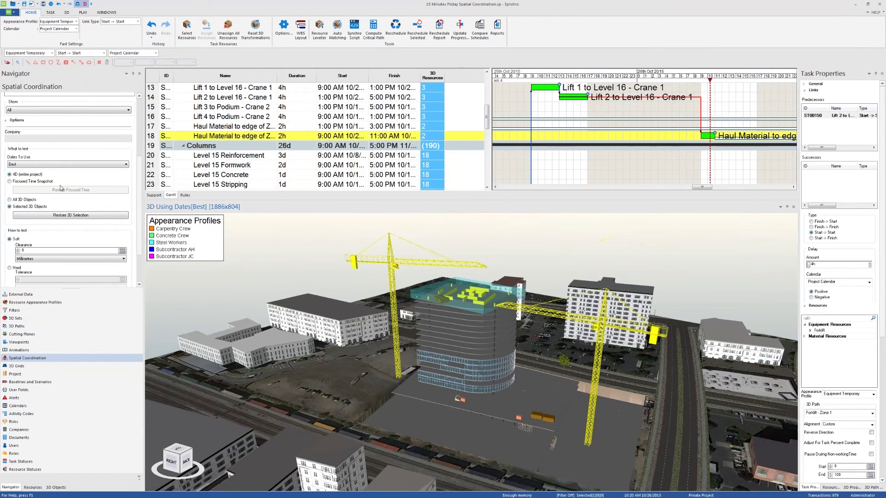
click(55, 216)
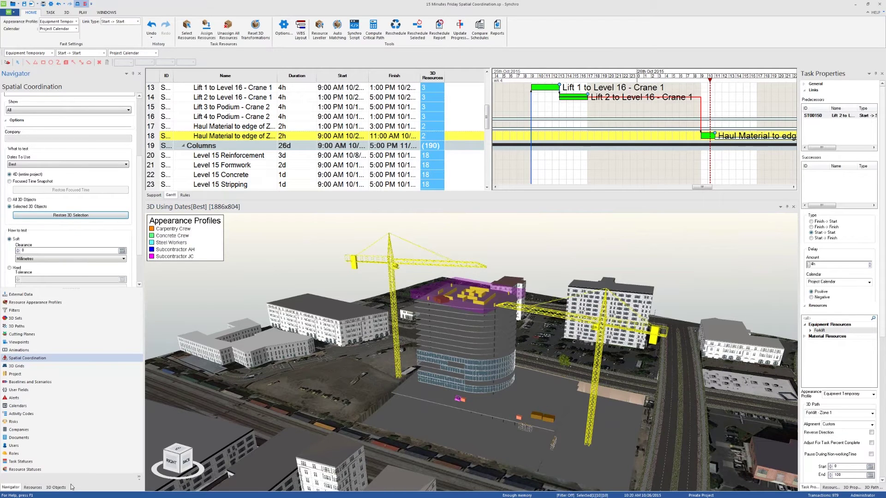
Check the project resources list, then bring up the actions for New Spatial Test
click(33, 487)
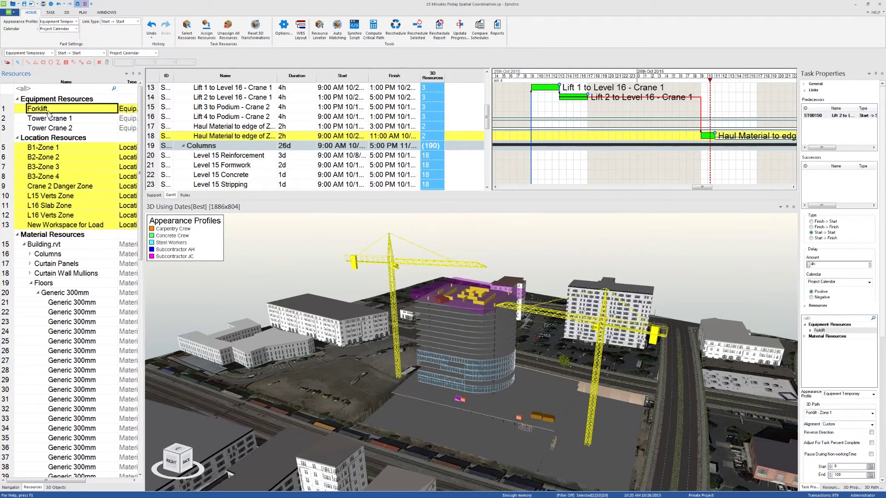
click(15, 488)
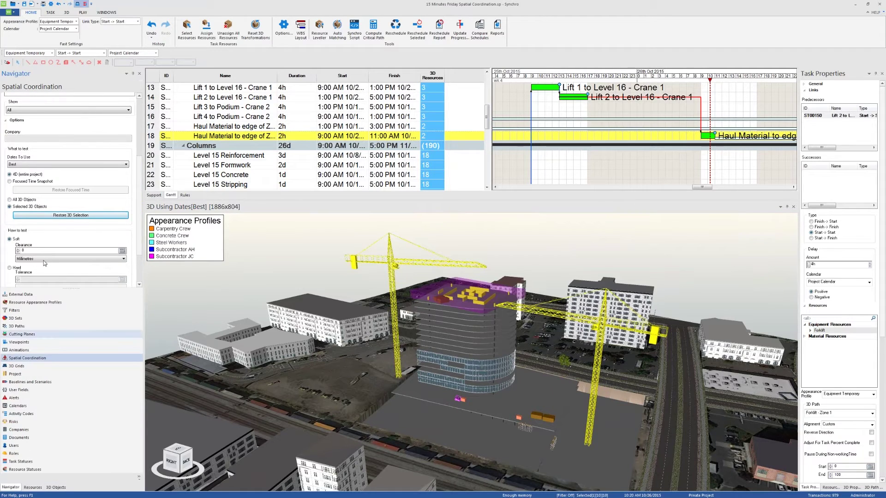
scroll(142, 195, up, 3)
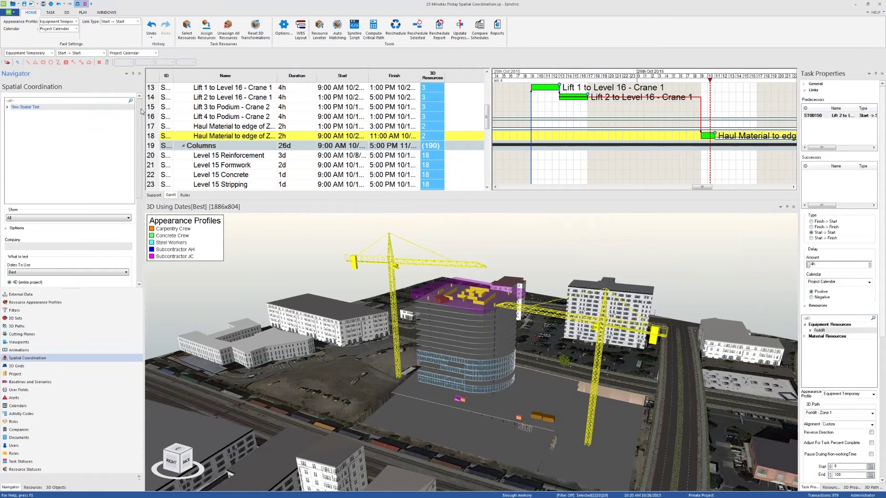
right_click(42, 111)
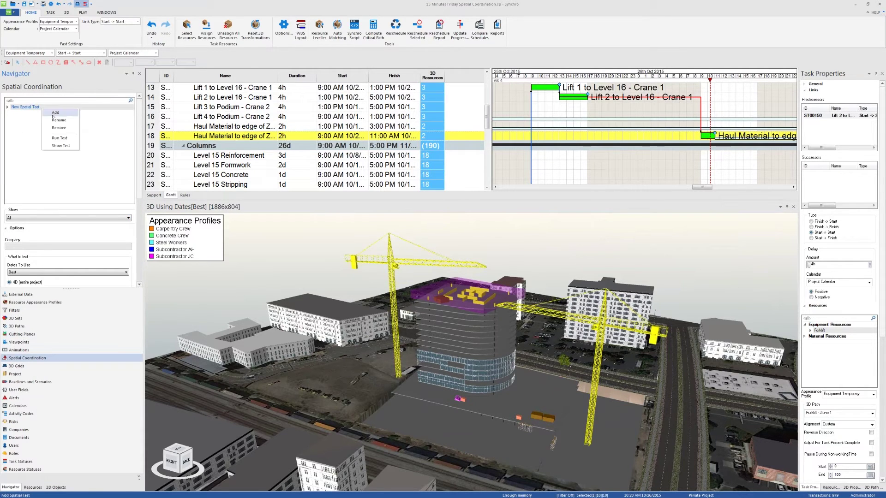
View the New Spatial Test clash results in 3D, then close the results window
click(62, 146)
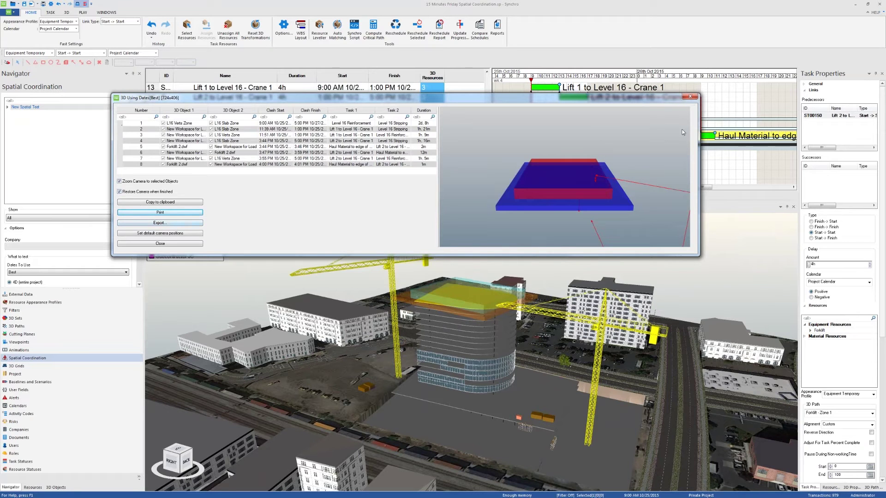
click(690, 95)
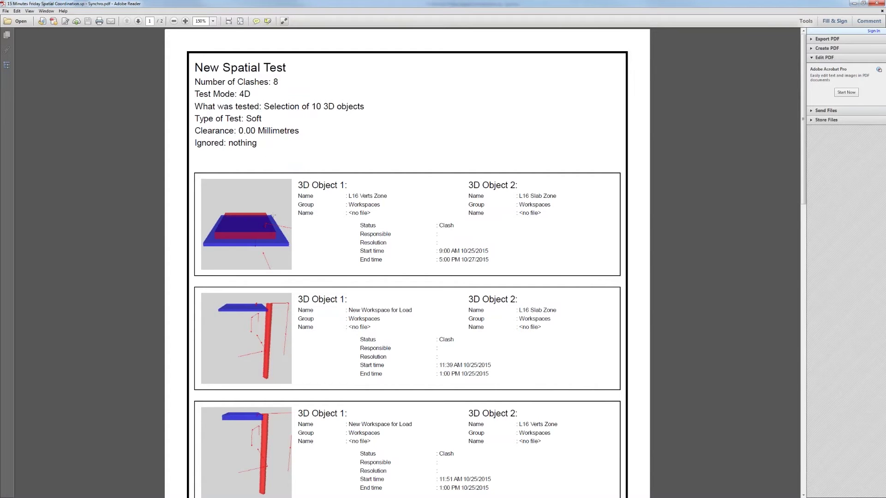
Scroll the clash report PDF and rotate the 3D forklift export before returning to Synchro Pro
scroll(427, 185, down, 20)
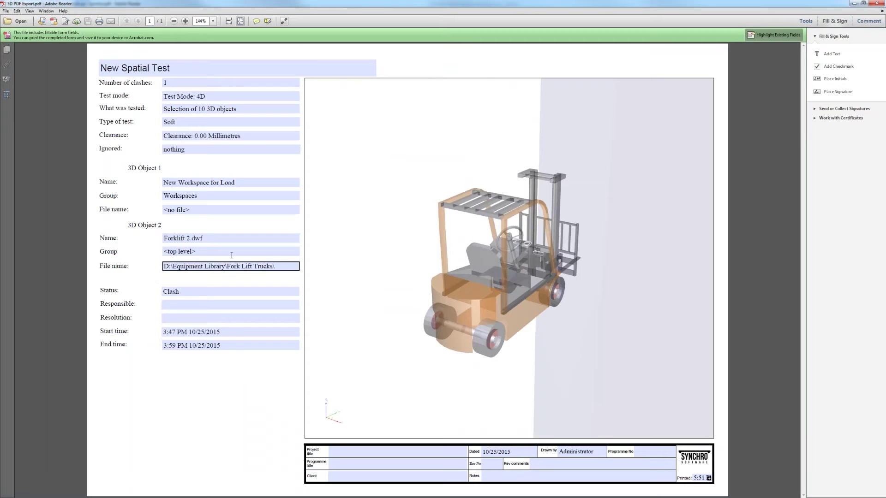
drag(493, 271, 477, 293)
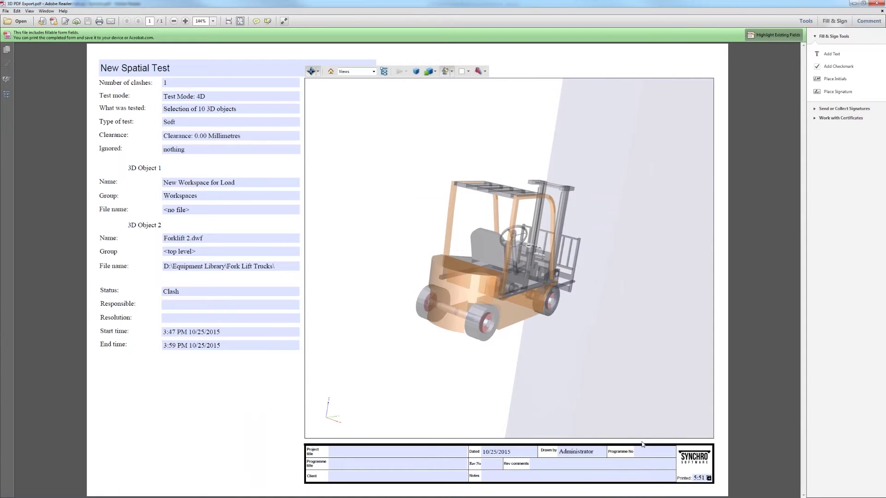
drag(643, 430, 615, 382)
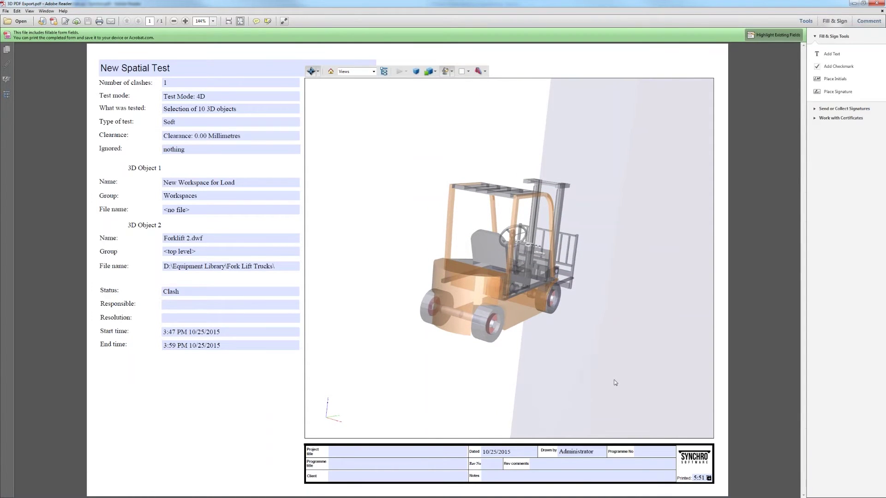
key(alt+Tab)
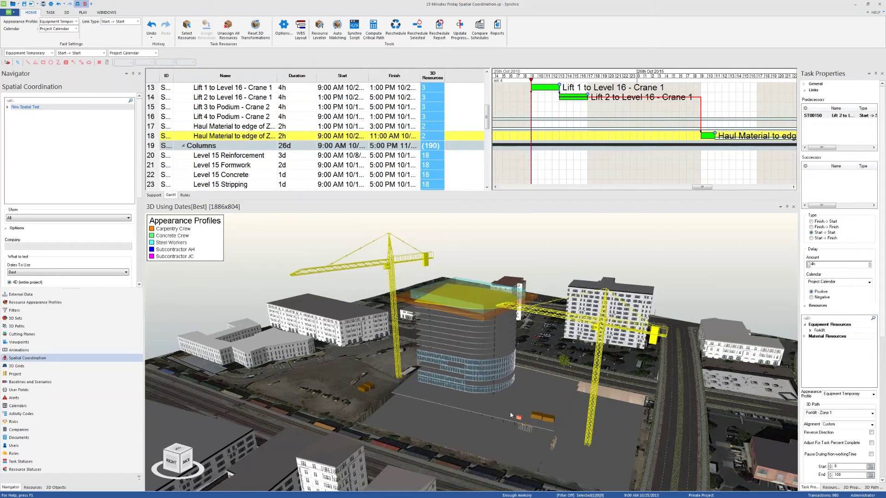
Move the schedule focus date later and bring up the 3D view tools
click(555, 79)
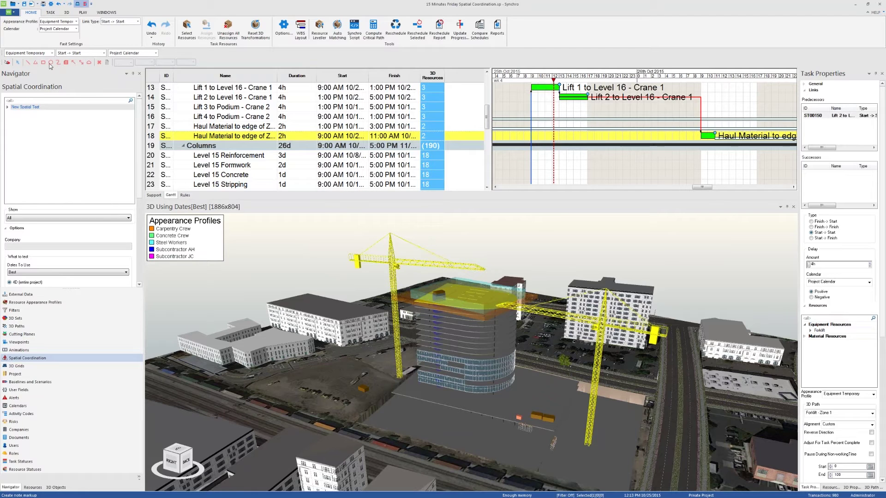
click(68, 13)
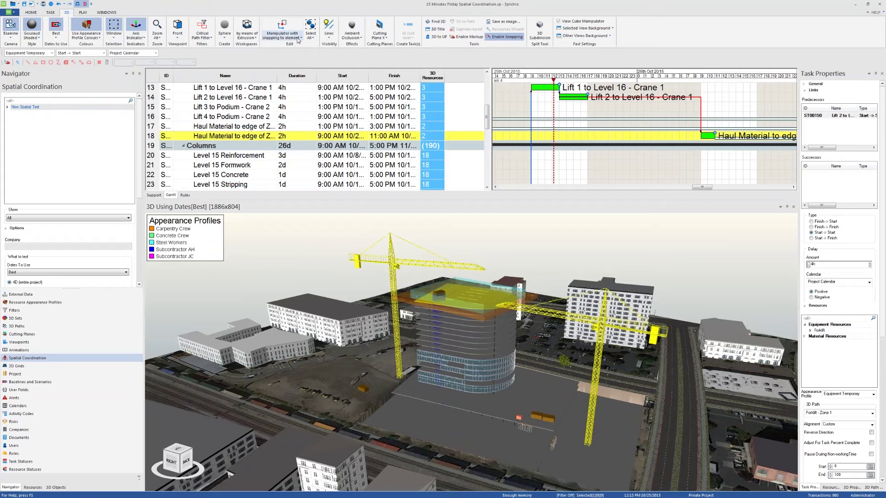
click(297, 39)
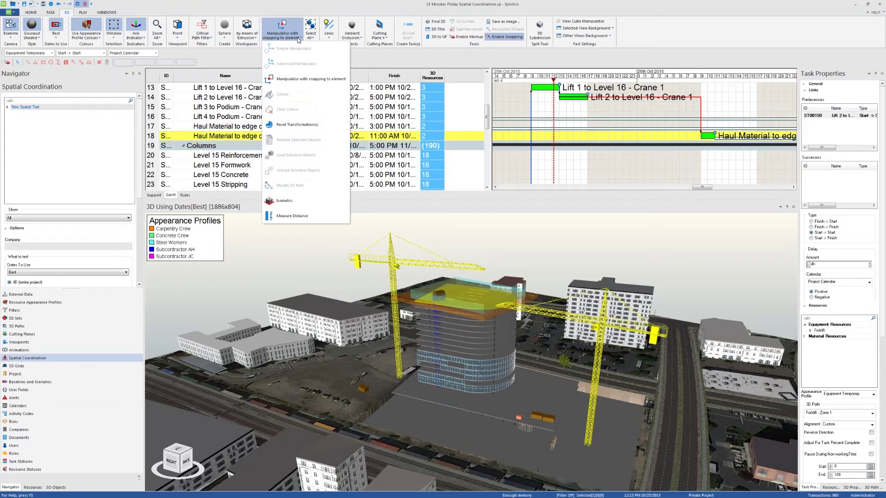
click(235, 49)
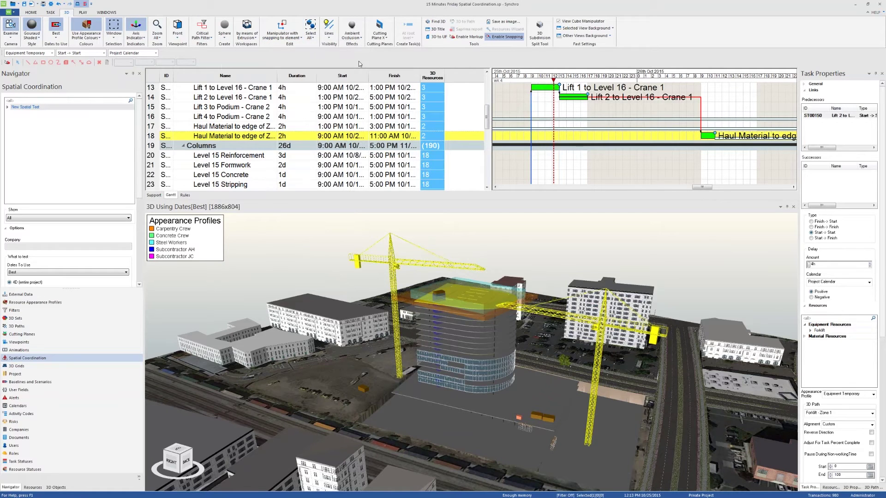
Draw a large and a smaller red circle markup on the building top, then end markup
click(467, 37)
click(50, 63)
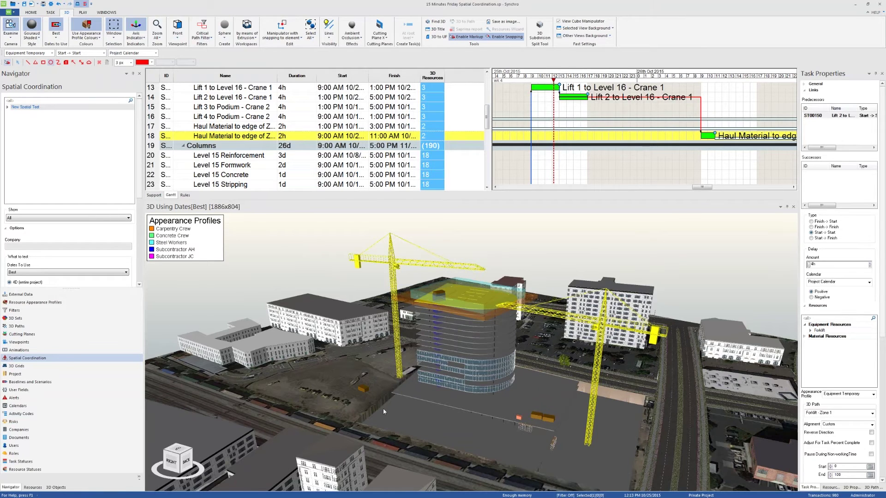
drag(434, 300, 466, 323)
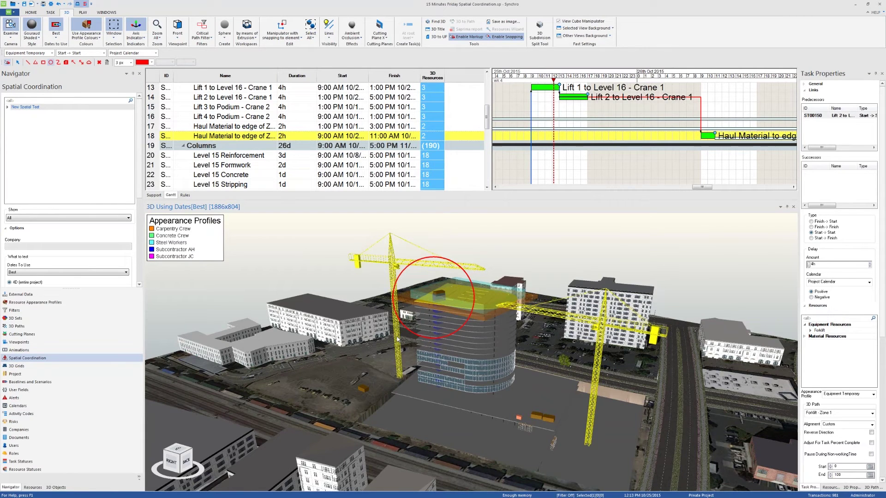
drag(436, 327, 424, 336)
key(Escape)
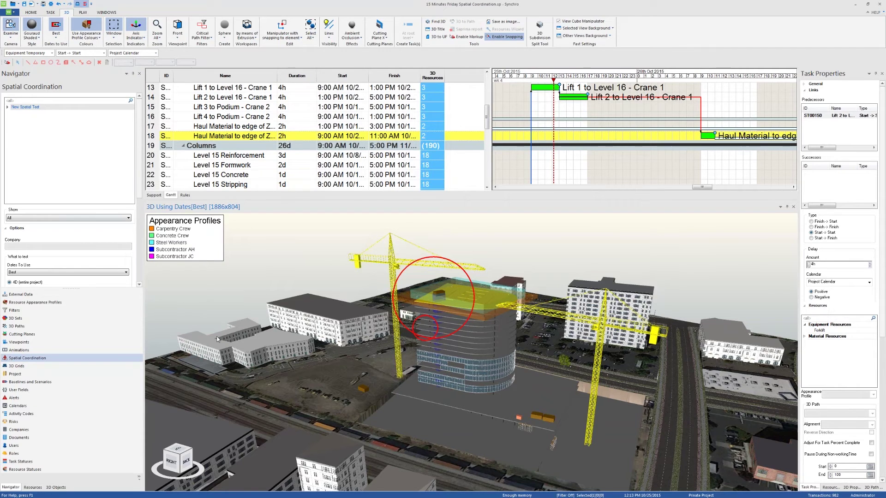
Select New Spatial Test and set its Clearance to 2 Metres
click(94, 196)
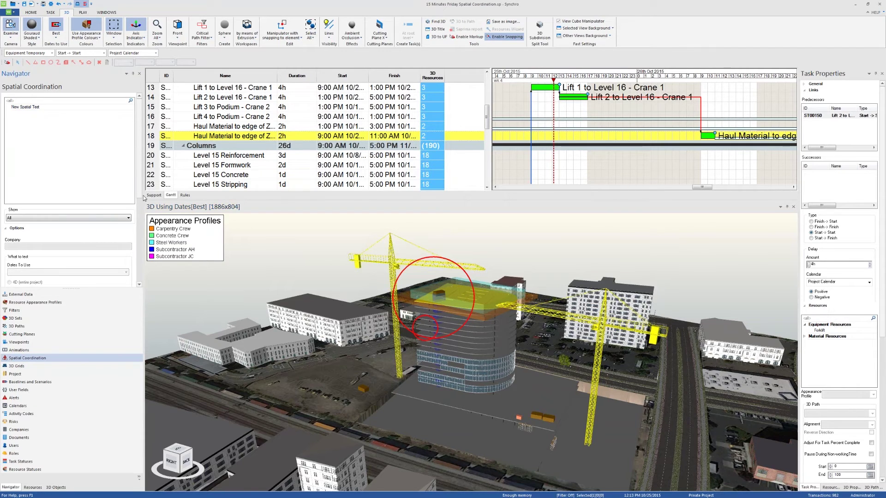
mouse_move(141, 190)
mouse_down()
mouse_move(141, 269)
mouse_move(141, 190)
mouse_up()
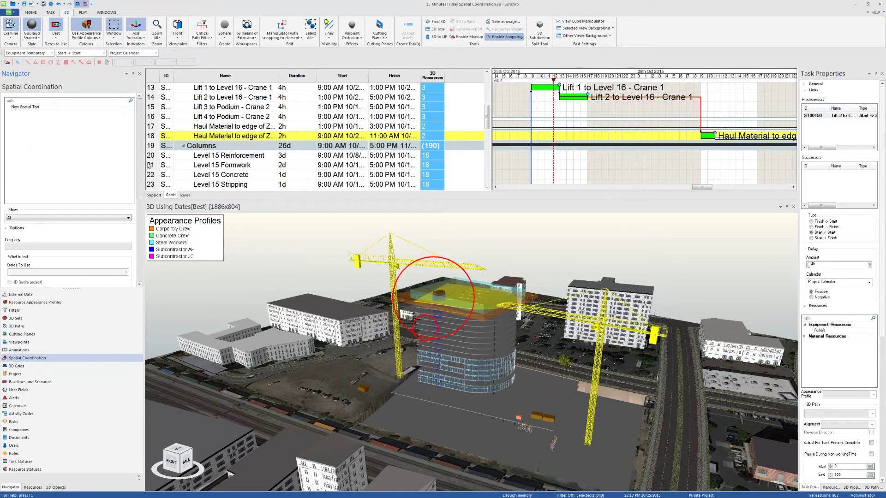
click(57, 110)
scroll(140, 144, down, 5)
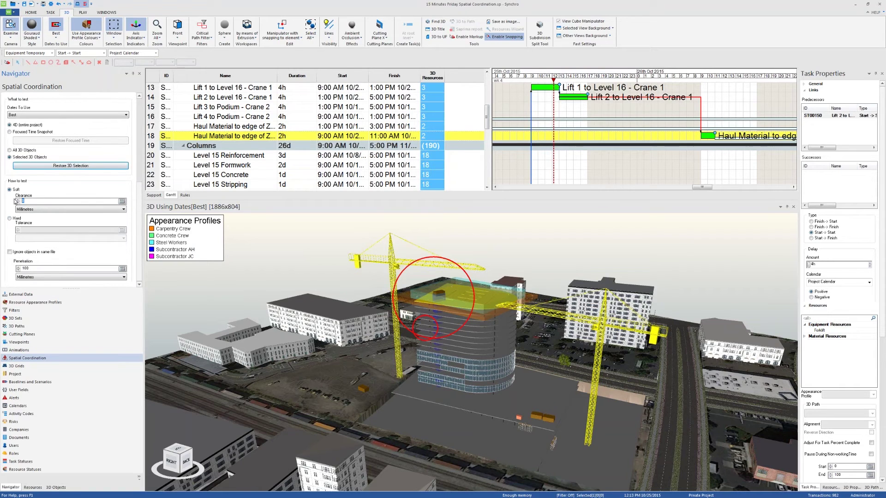
click(51, 209)
click(40, 215)
double_click(25, 201)
text(2)
Switch the test to a Hard clash test with Tolerance units in Centimetres
click(10, 219)
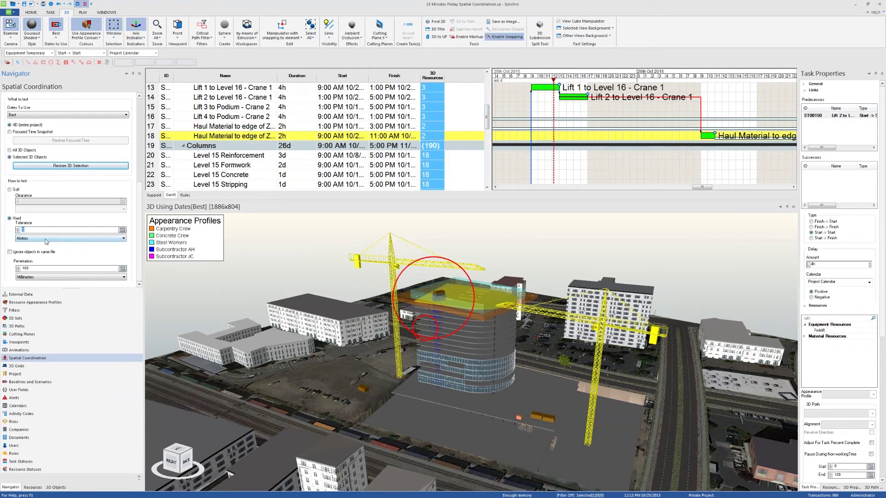
click(46, 239)
click(37, 250)
click(37, 239)
click(36, 245)
Orbit the site model to view it from a new angle
drag(359, 347, 462, 386)
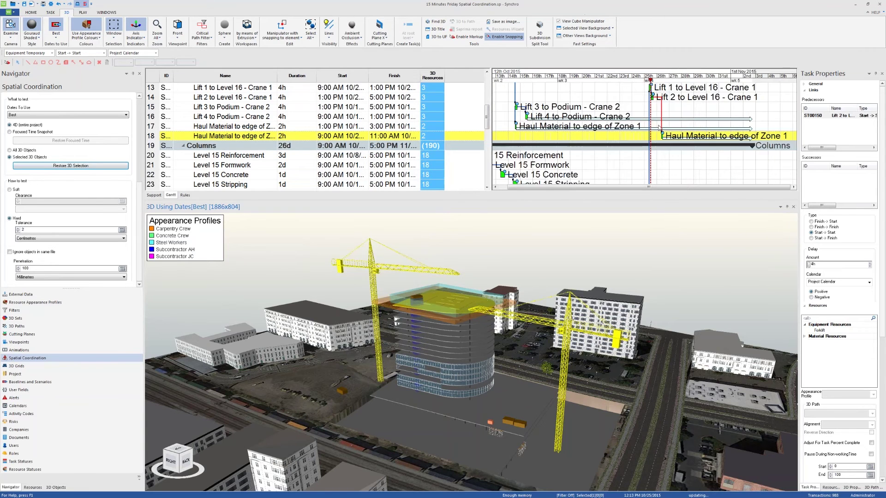
Move the focus date to 31 October, then replay the schedule from its start, stopping at the crane clash
mouse_move(587, 80)
mouse_down()
mouse_move(674, 81)
mouse_move(549, 78)
mouse_up()
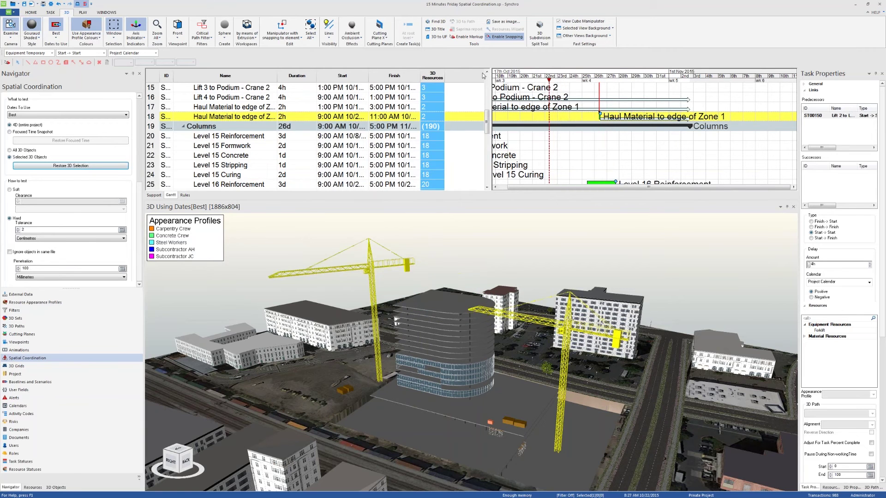
click(82, 13)
click(66, 26)
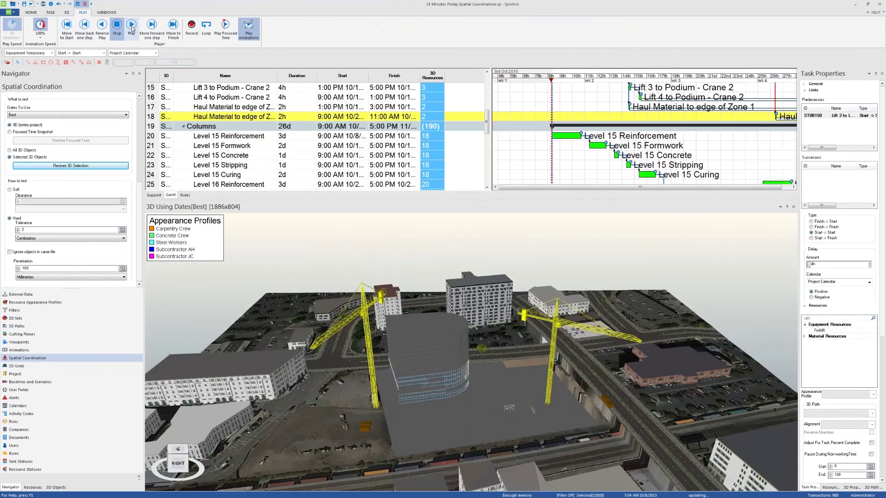
click(131, 26)
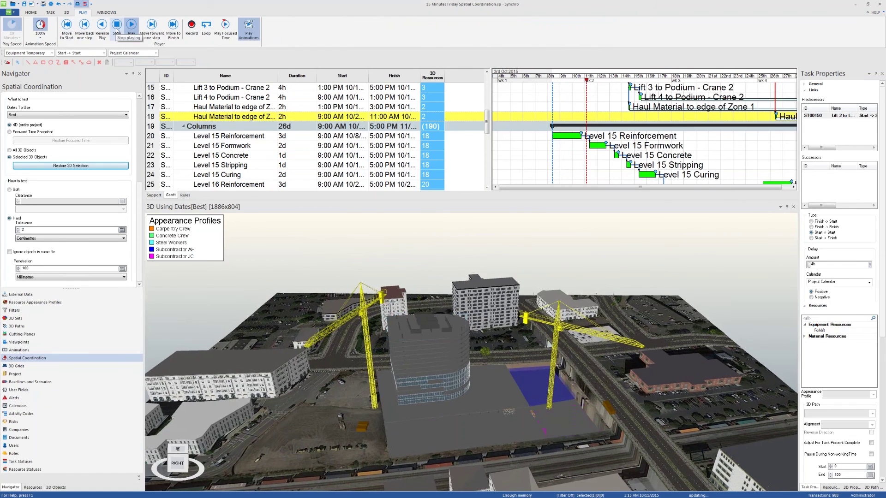
click(116, 30)
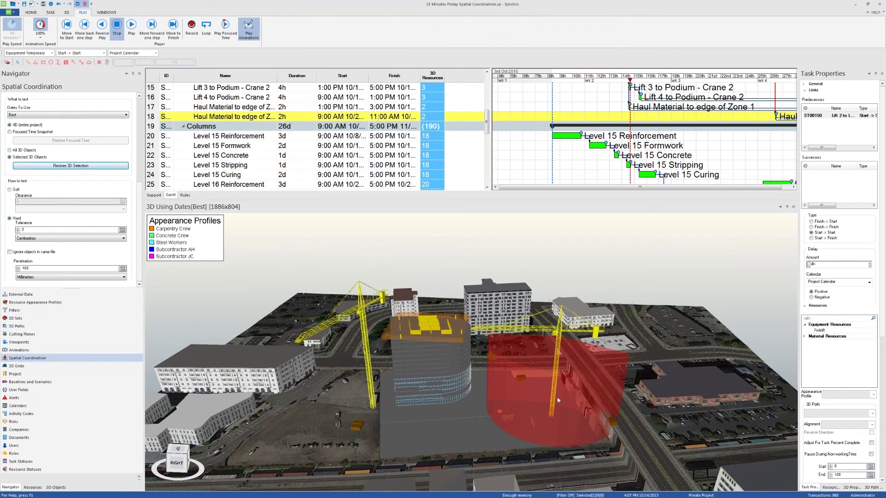
mouse_move(557, 397)
scroll(141, 262, up, 1)
scroll(141, 262, up, 5)
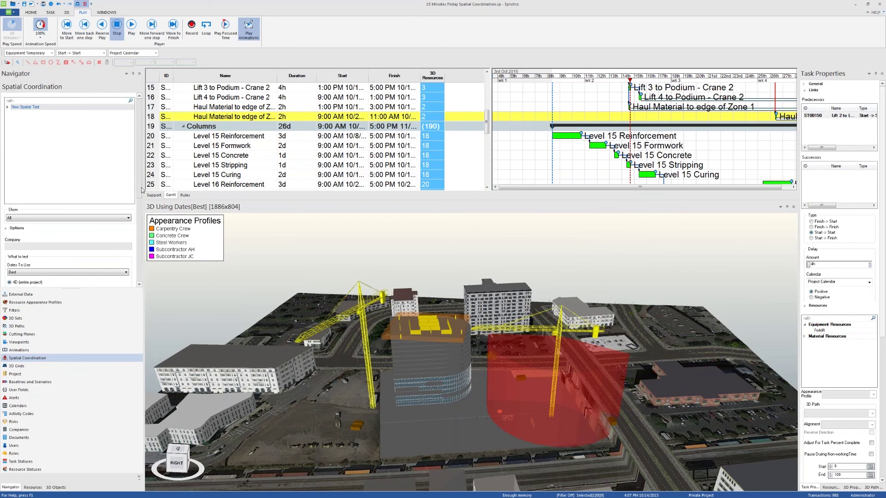
scroll(78, 277, down, 10)
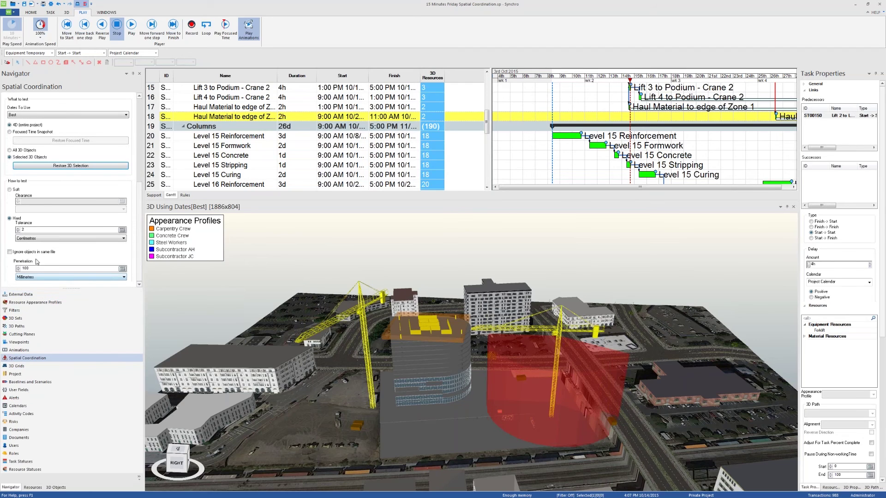